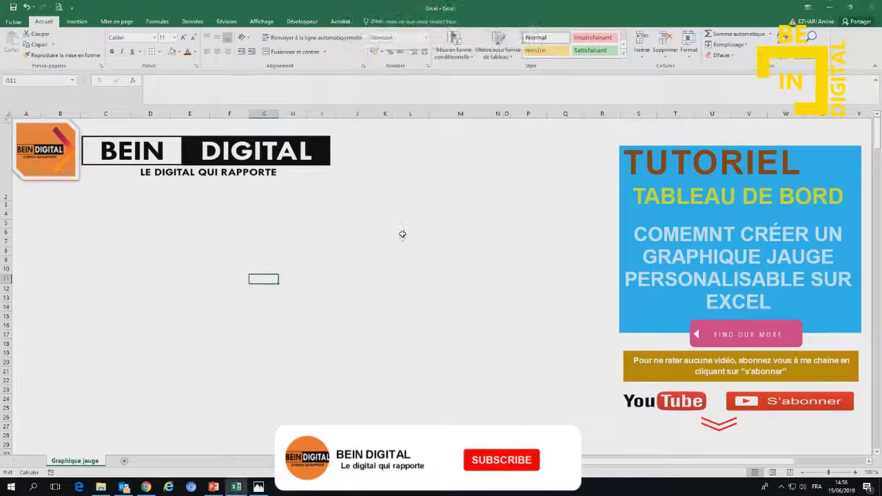
# Enter the heading 'Rendement' in cell M4 and make row 4 taller
pyautogui.click(402, 235)
pyautogui.moveTo(409, 232); pyautogui.dragTo(411, 214)
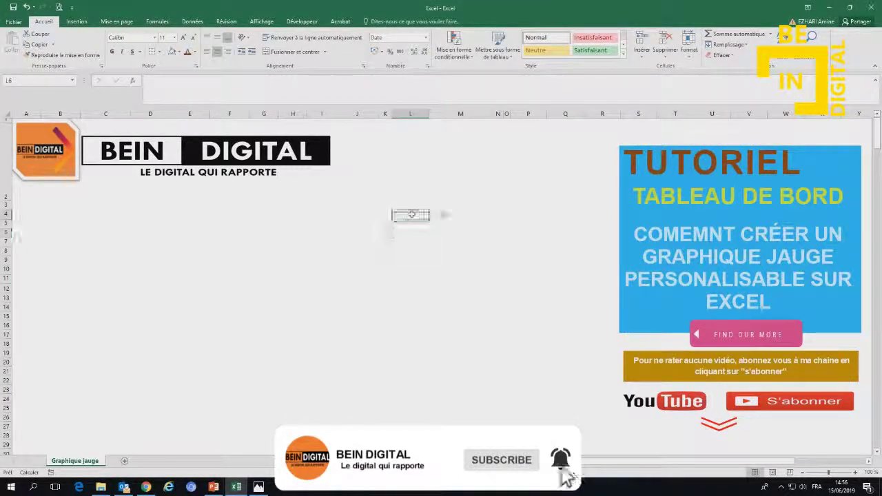
pyautogui.click(446, 215)
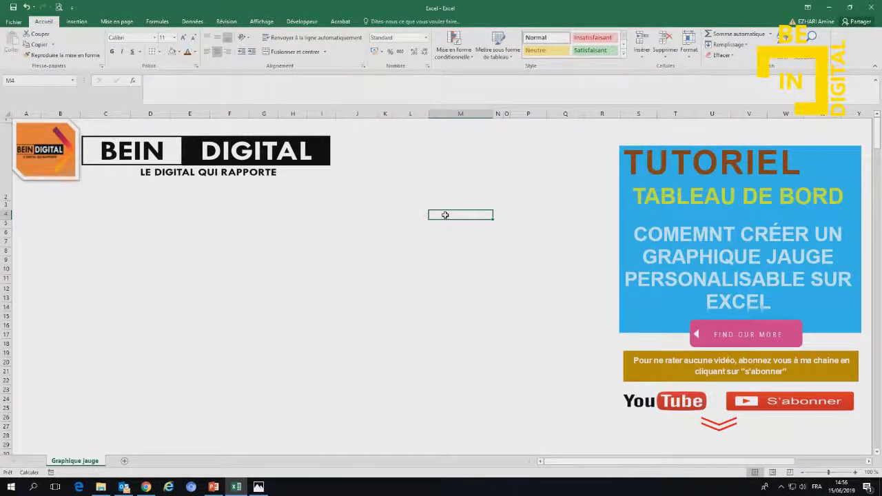
pyautogui.write('Rendement')
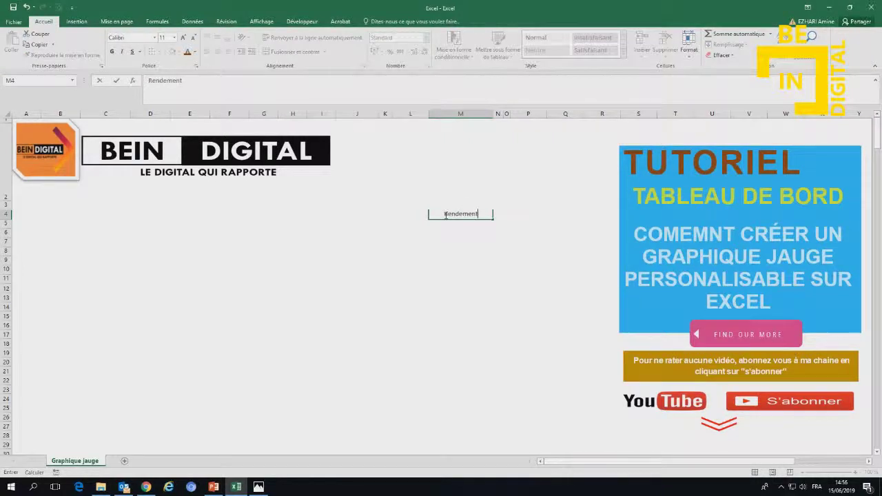
pyautogui.press('Return')
pyautogui.click(446, 214)
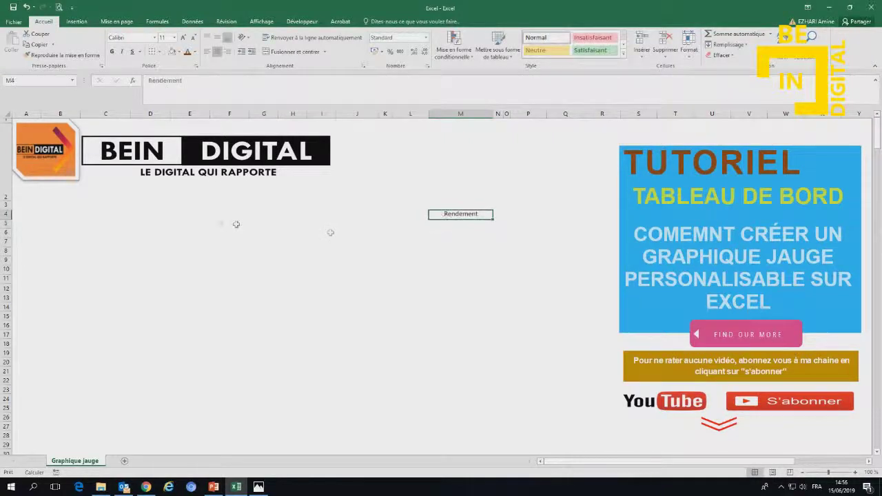
pyautogui.moveTo(12, 219); pyautogui.dragTo(12, 233)
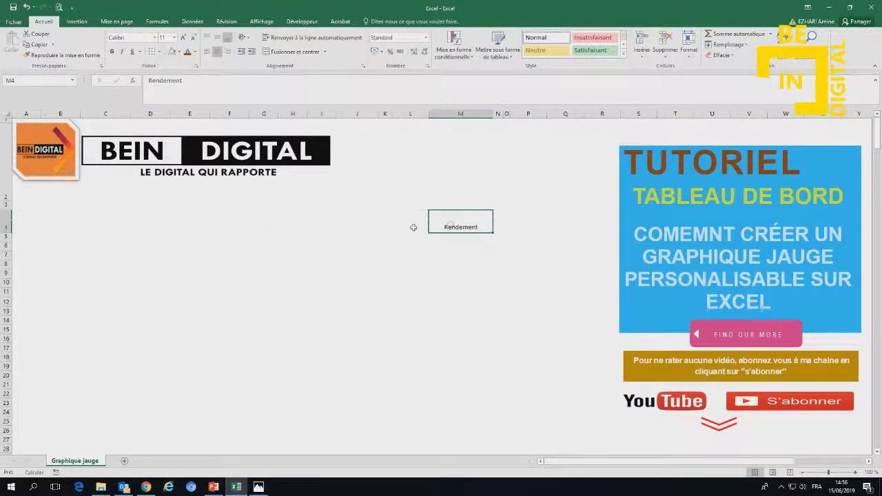
# Format M4 as bold white Arial 14 on a brown fill, vertically centred
pyautogui.click(216, 37)
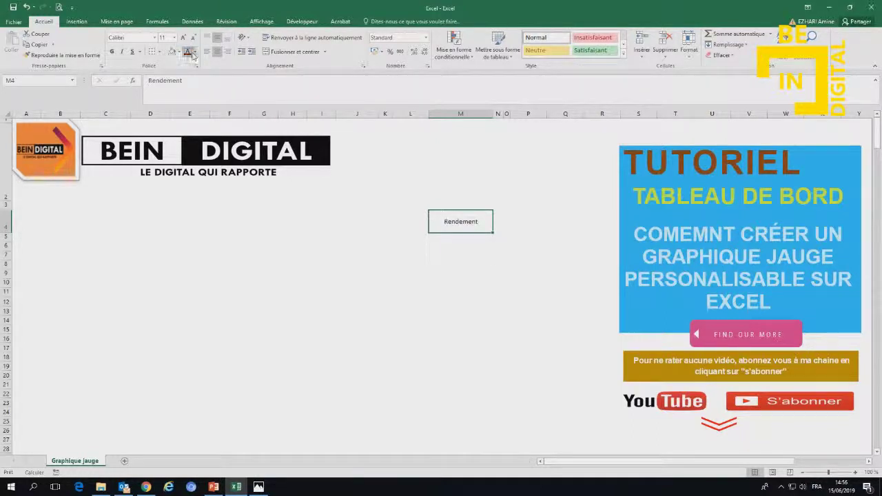
pyautogui.click(154, 37)
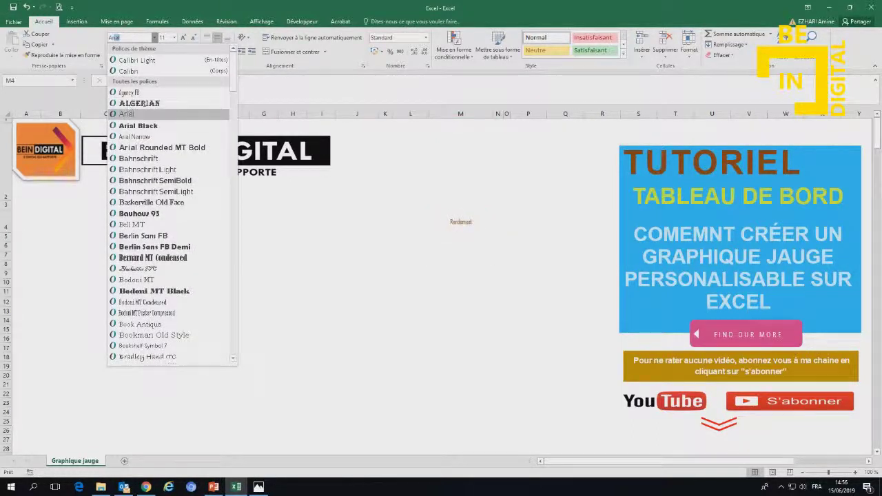
pyautogui.click(126, 114)
pyautogui.click(112, 52)
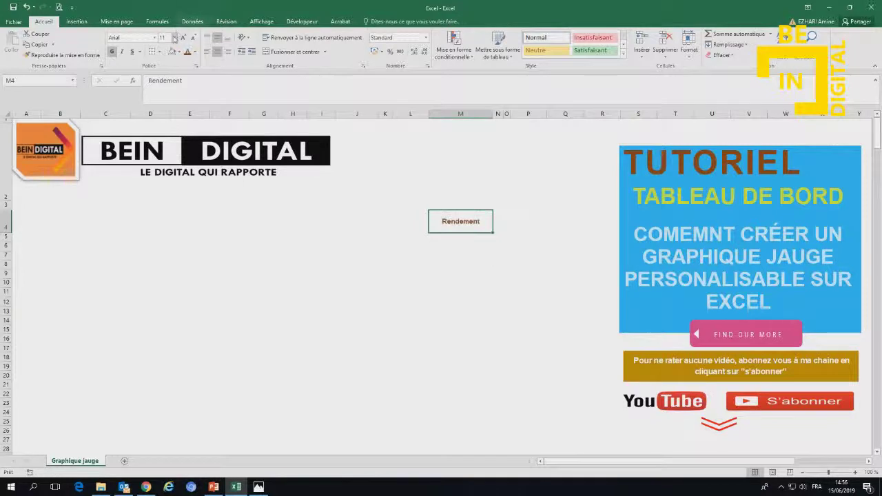
pyautogui.click(174, 37)
pyautogui.click(168, 91)
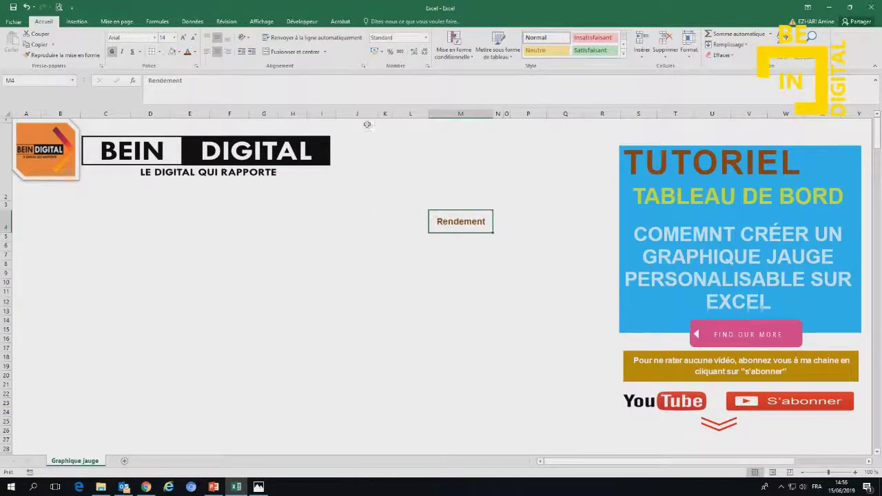
pyautogui.click(178, 52)
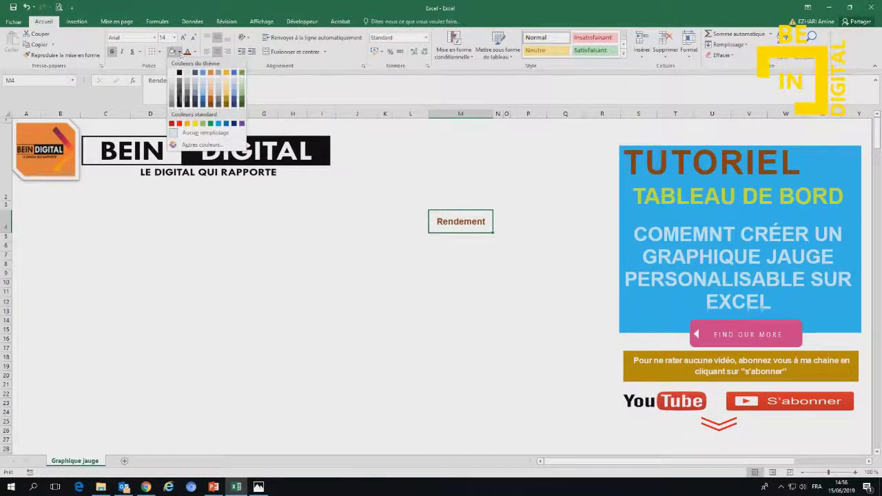
pyautogui.click(217, 105)
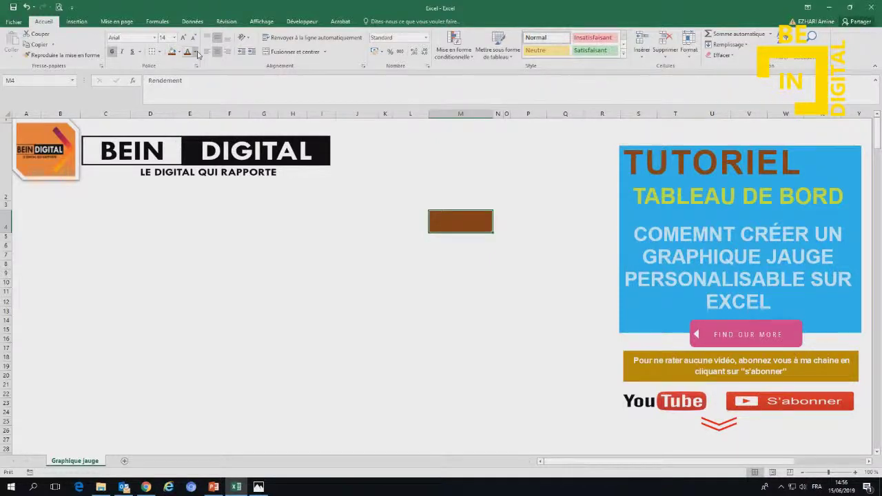
pyautogui.click(195, 52)
pyautogui.click(451, 238)
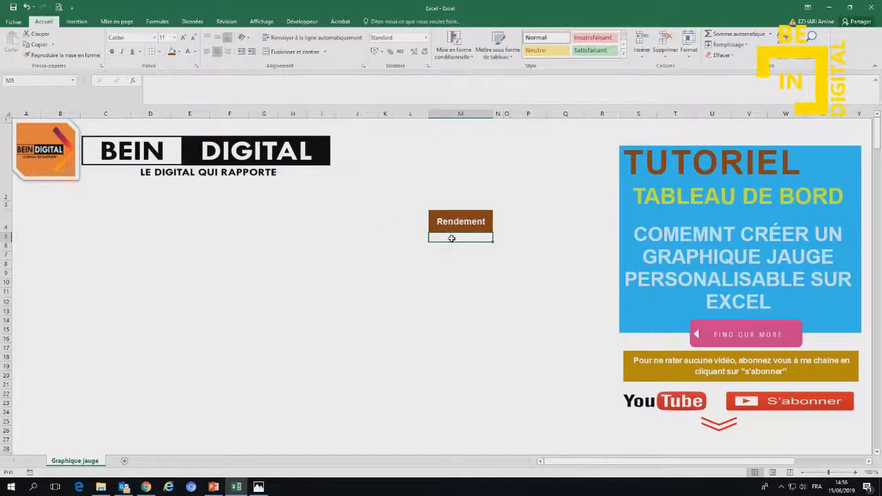
# Enter 92 in M5 and outline M4:M5 with a brown border
pyautogui.write('92')
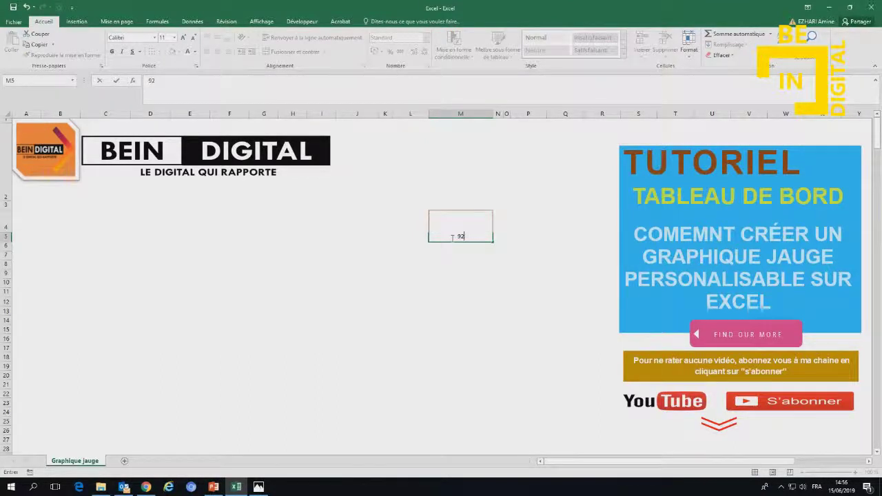
pyautogui.hotkey('ctrl', 'Return')
pyautogui.moveTo(8, 243); pyautogui.dragTo(8, 247)
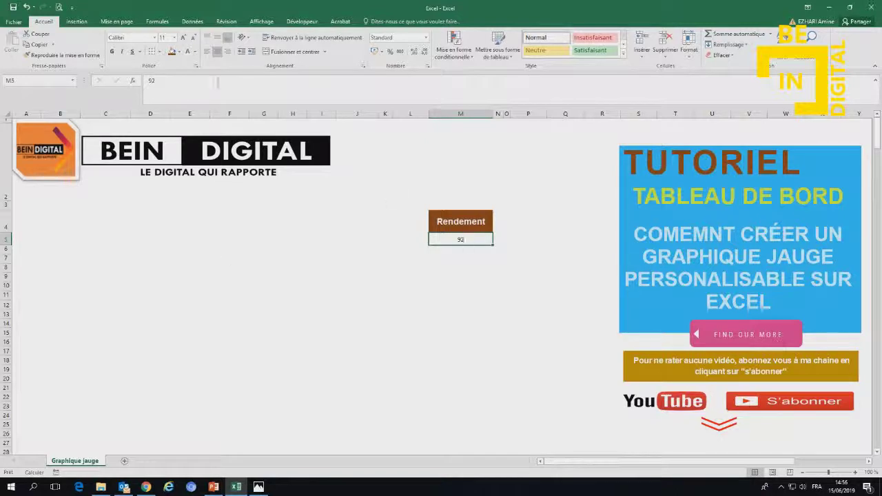
pyautogui.moveTo(448, 222); pyautogui.dragTo(452, 237)
pyautogui.rightClick(453, 237)
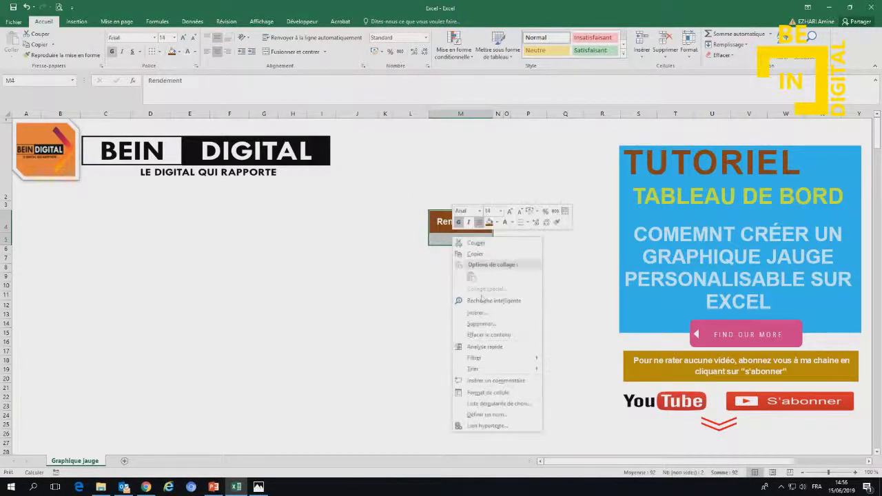
pyautogui.click(484, 393)
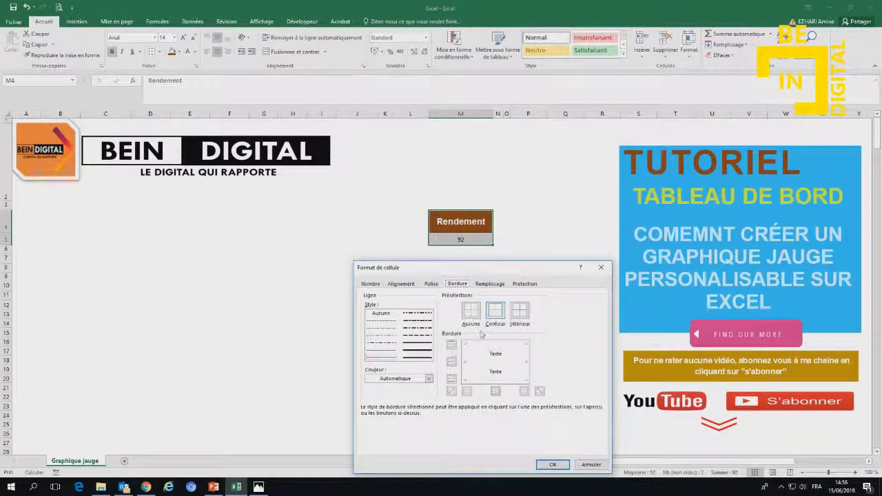
pyautogui.click(413, 378)
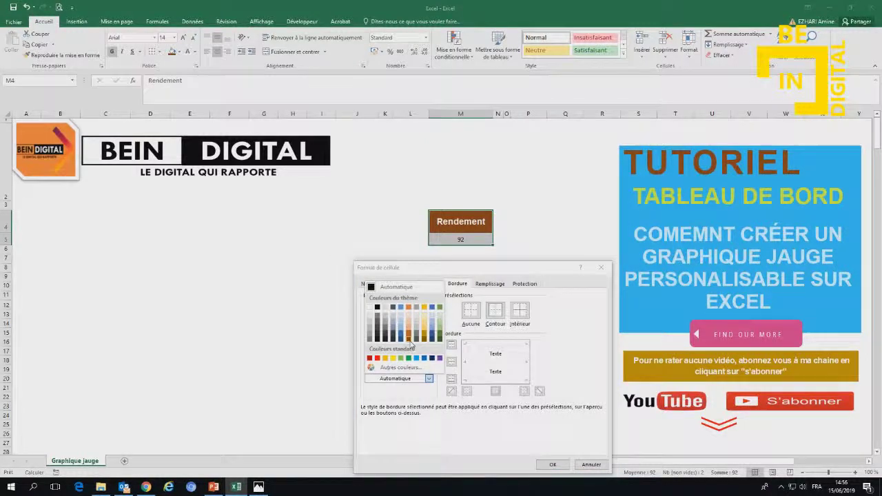
pyautogui.click(408, 338)
pyautogui.click(494, 310)
pyautogui.click(550, 463)
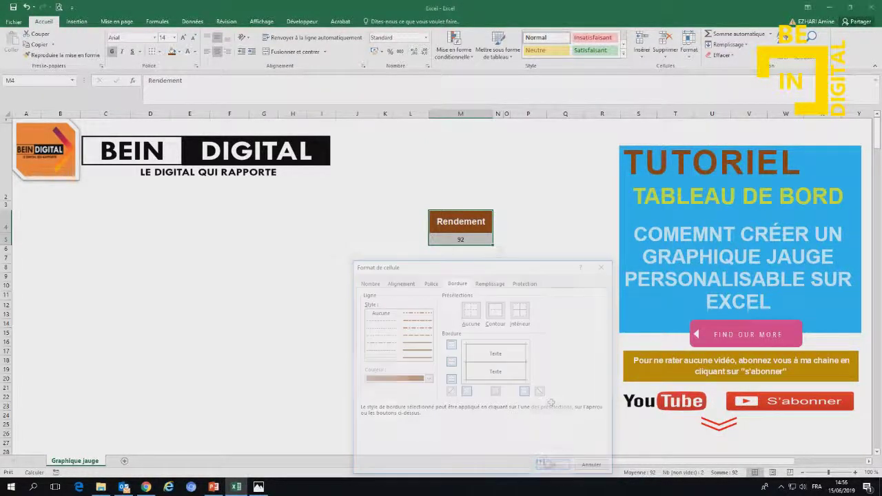
pyautogui.click(565, 268)
# Style the 92 in brown Arial 16, vertically centred in a taller row 5
pyautogui.click(461, 239)
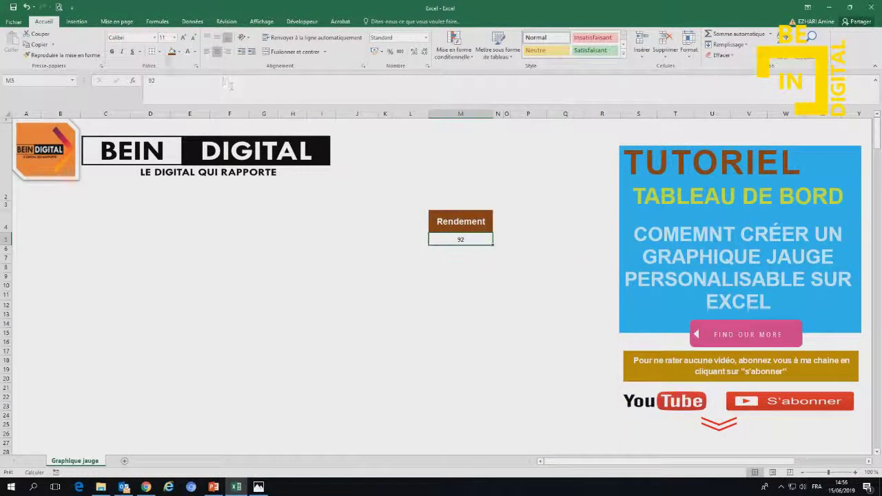
pyautogui.click(195, 51)
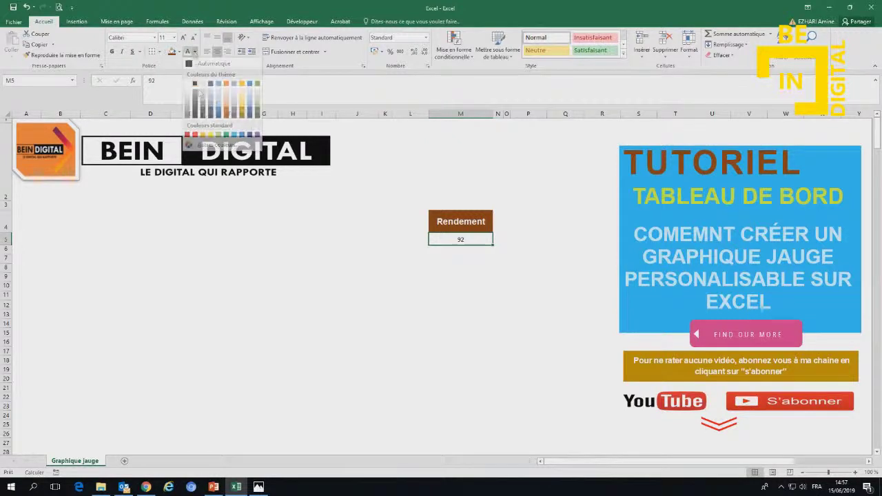
pyautogui.click(234, 117)
pyautogui.click(183, 37)
pyautogui.click(182, 38)
pyautogui.click(182, 37)
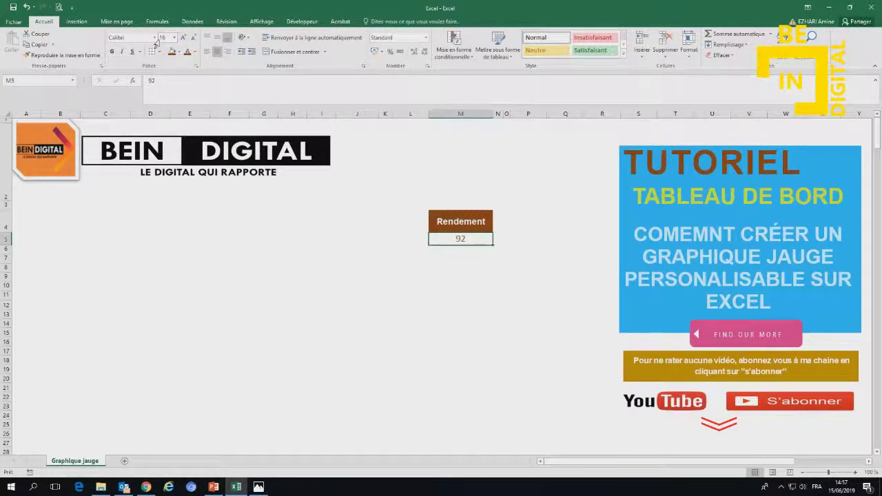
pyautogui.click(152, 38)
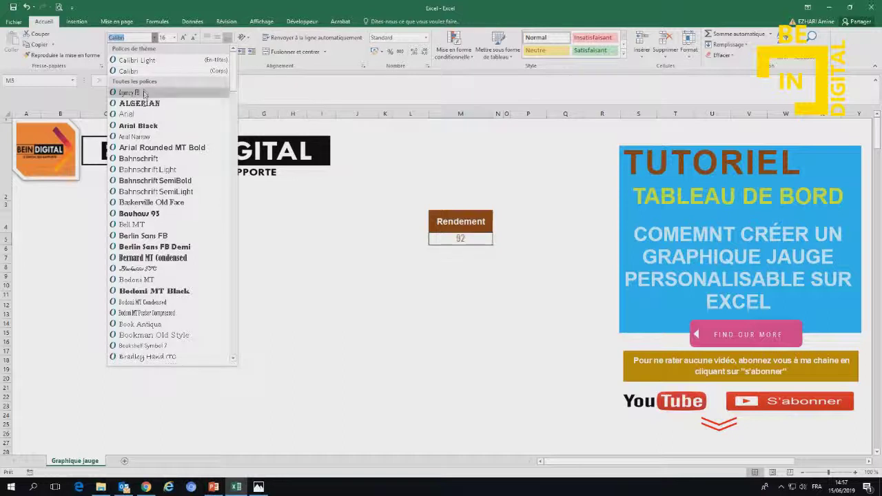
pyautogui.write('Arial')
pyautogui.click(127, 113)
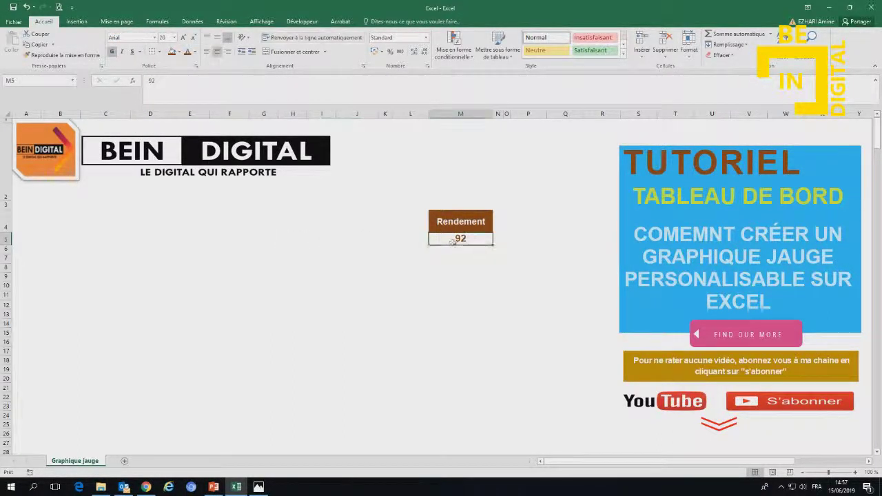
pyautogui.moveTo(6, 244); pyautogui.dragTo(6, 263)
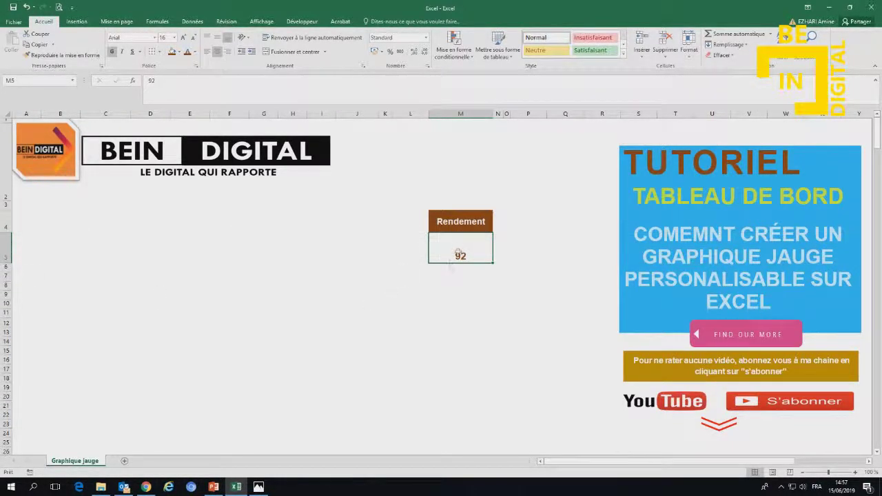
pyautogui.click(217, 37)
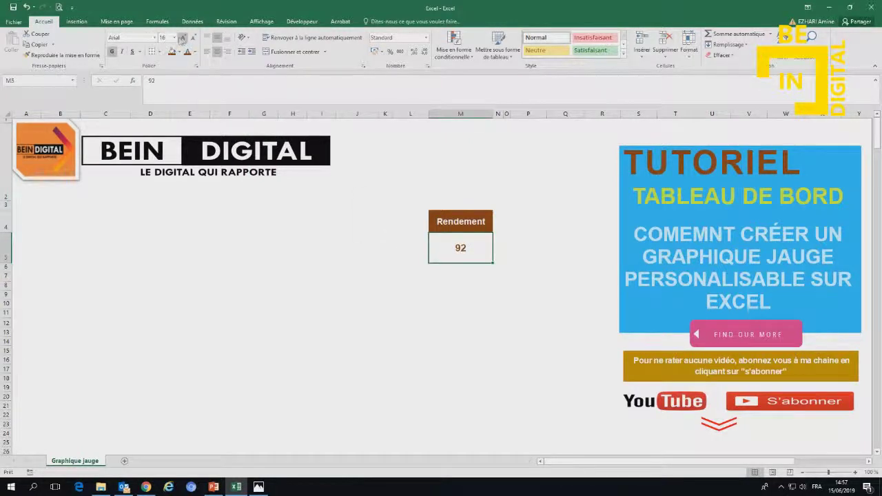
pyautogui.click(189, 248)
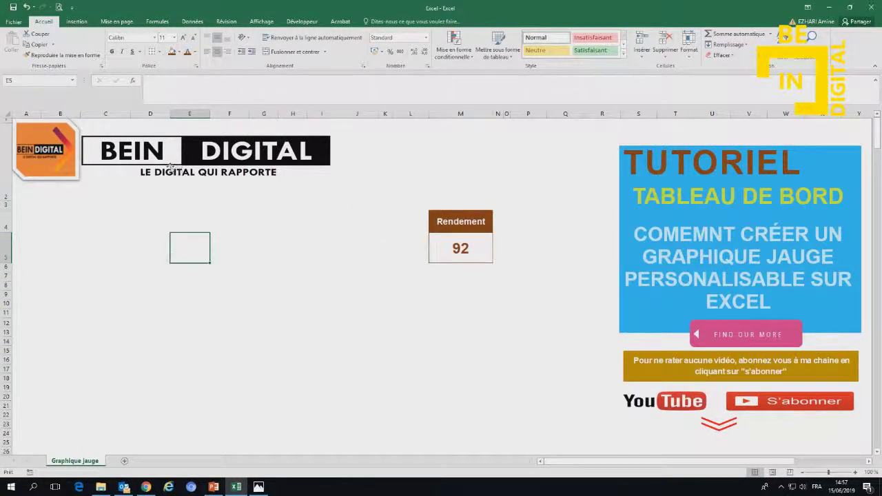
# Type Seuils, Rouge, Orange, Vert and Invisible down cells B6 to B10
pyautogui.click(154, 293)
pyautogui.click(65, 255)
pyautogui.click(60, 268)
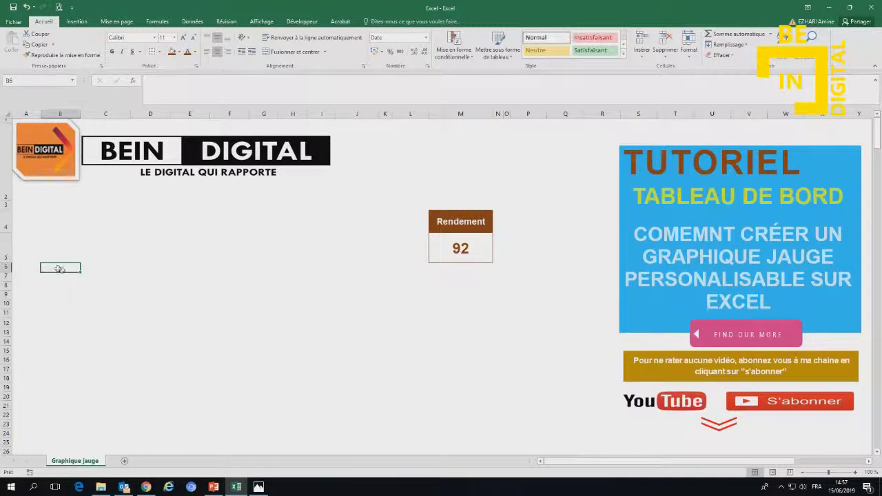
pyautogui.write('Seuils')
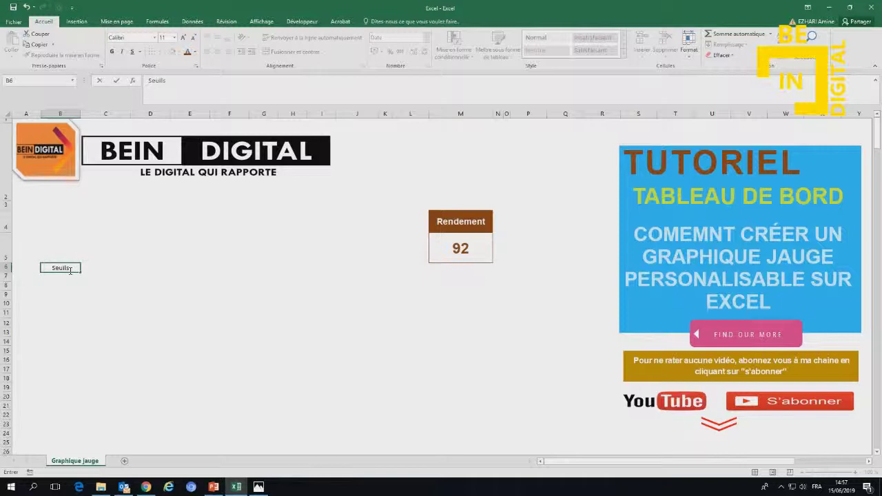
pyautogui.press('Return')
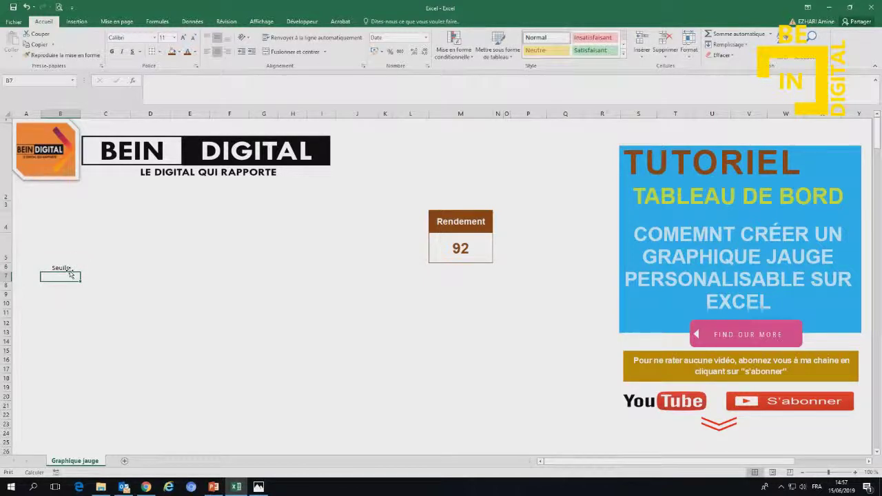
pyautogui.write('Rouge')
pyautogui.press('Return')
pyautogui.write('Orange')
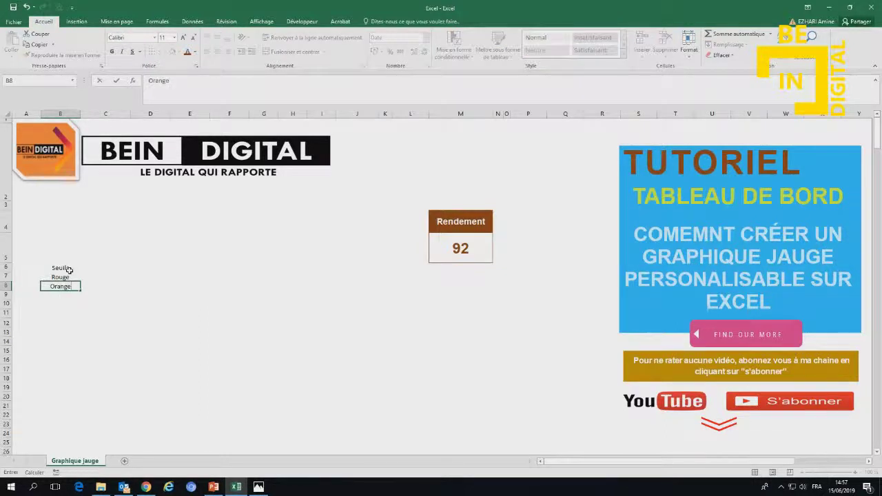
pyautogui.press('Return')
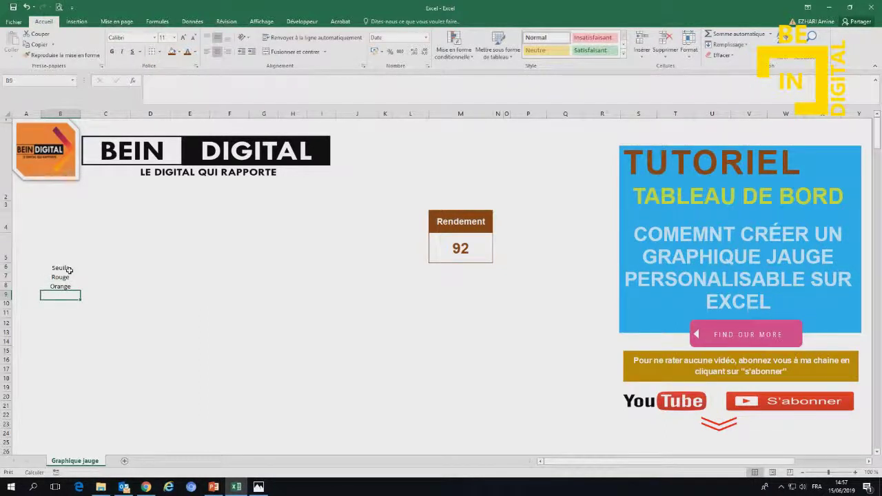
pyautogui.write('Vert')
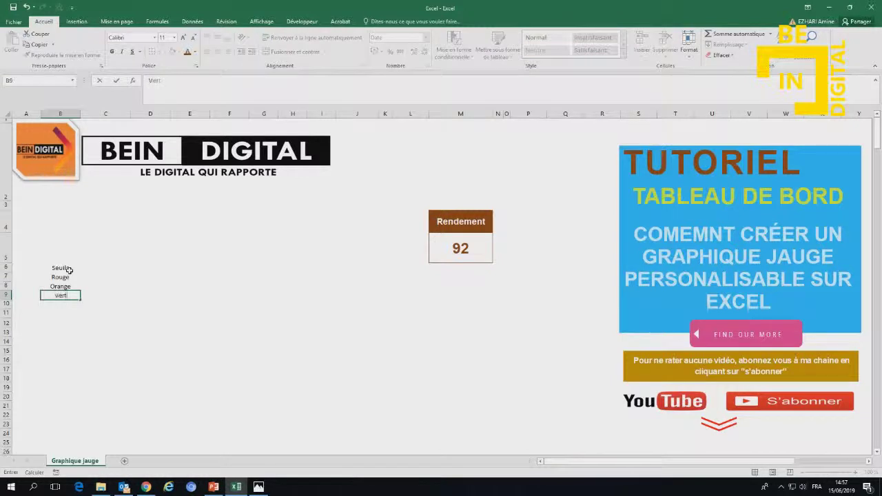
pyautogui.press('Return')
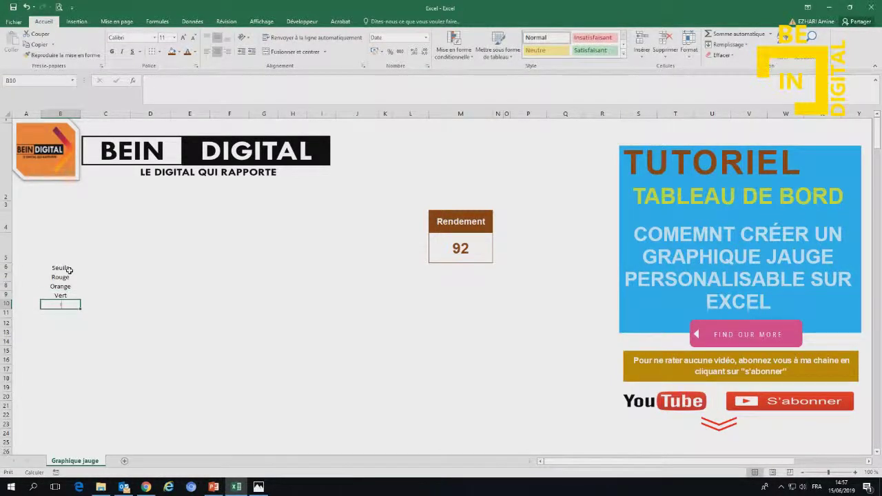
pyautogui.write('Invisible')
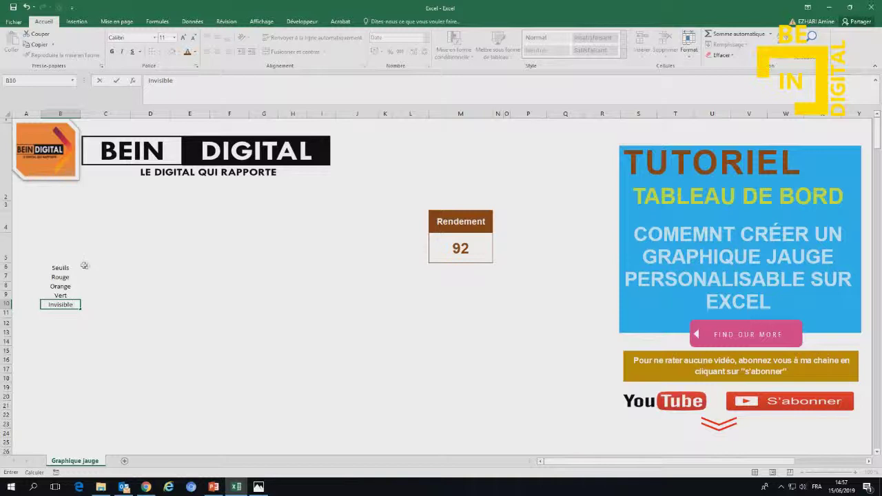
pyautogui.click(83, 265)
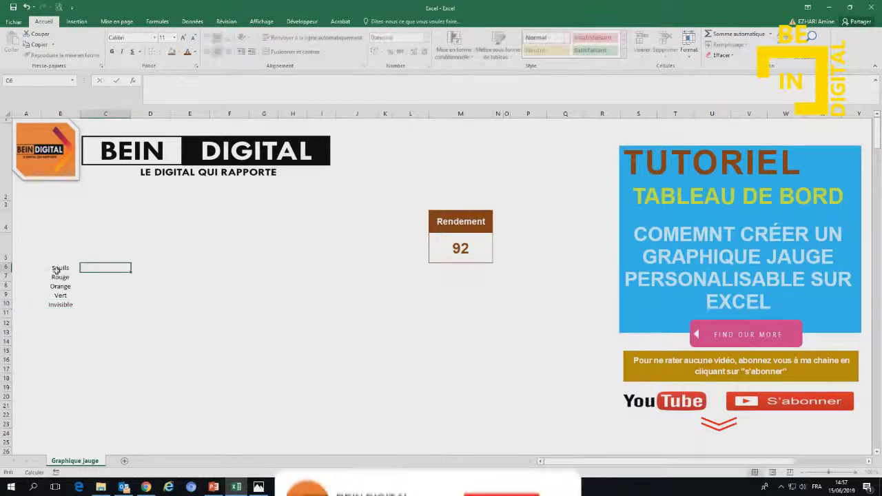
# Put 33 in C7, C8 and C9 and total them in C10 with =SOMME(C7:C9)
pyautogui.click(93, 277)
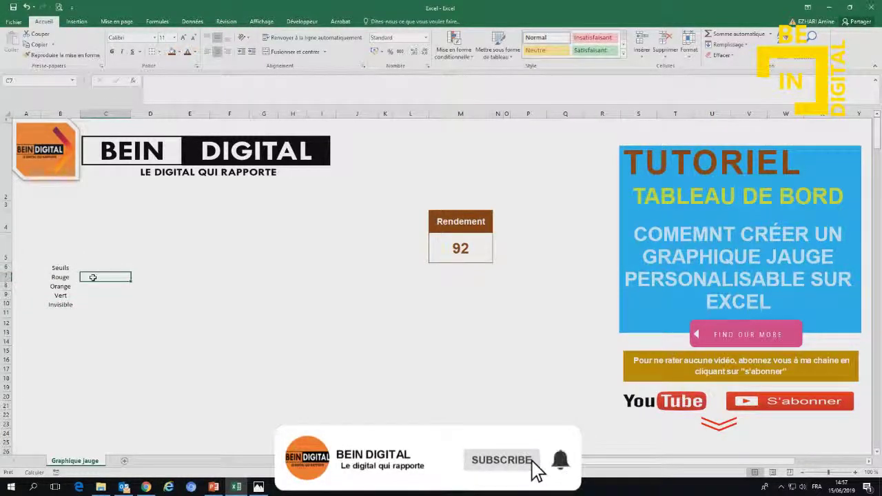
pyautogui.write('33')
pyautogui.press('Return')
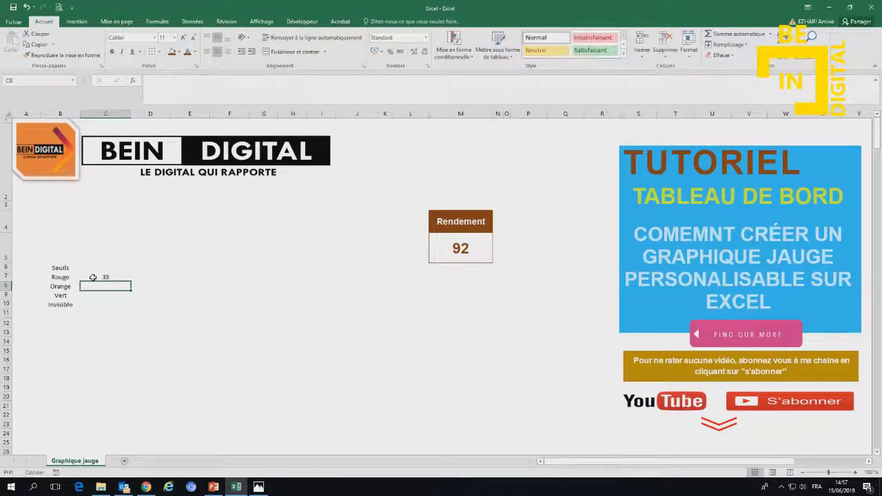
pyautogui.write('33')
pyautogui.press('Return')
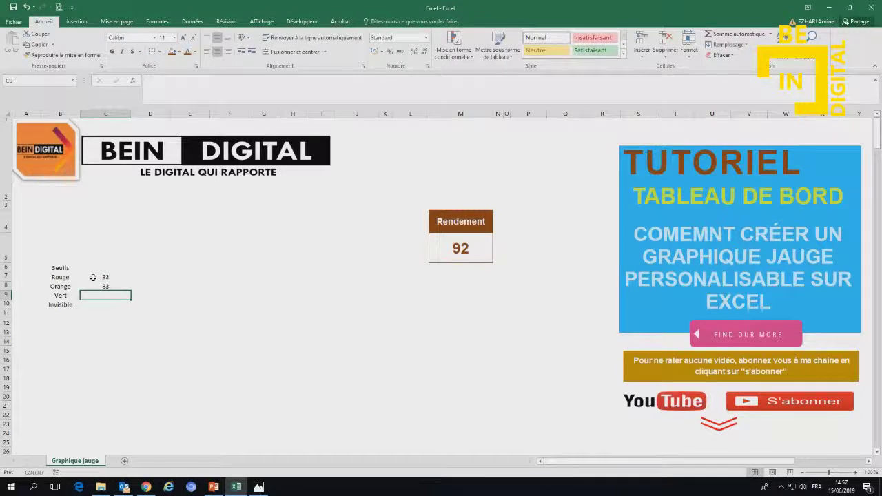
pyautogui.write('33')
pyautogui.press('Return')
pyautogui.click(736, 33)
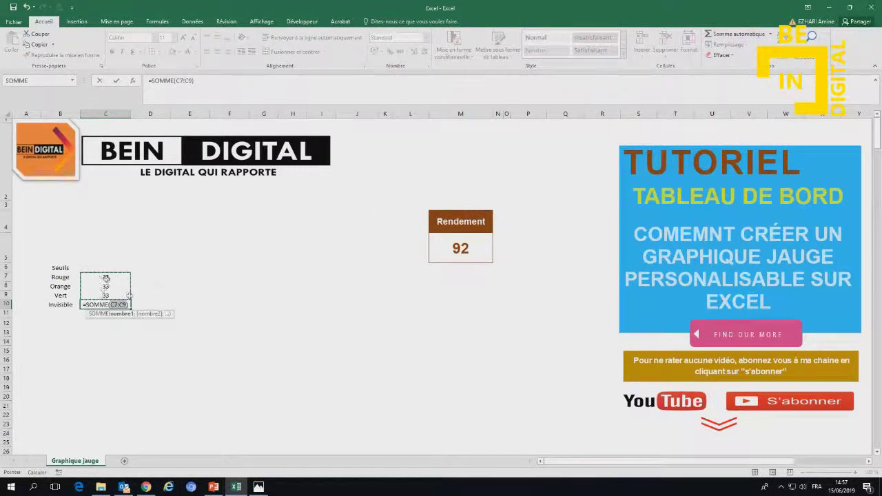
pyautogui.press('Return')
# Select the threshold table B7:C10 to give it borders
pyautogui.click(96, 270)
pyautogui.moveTo(60, 277); pyautogui.dragTo(108, 308)
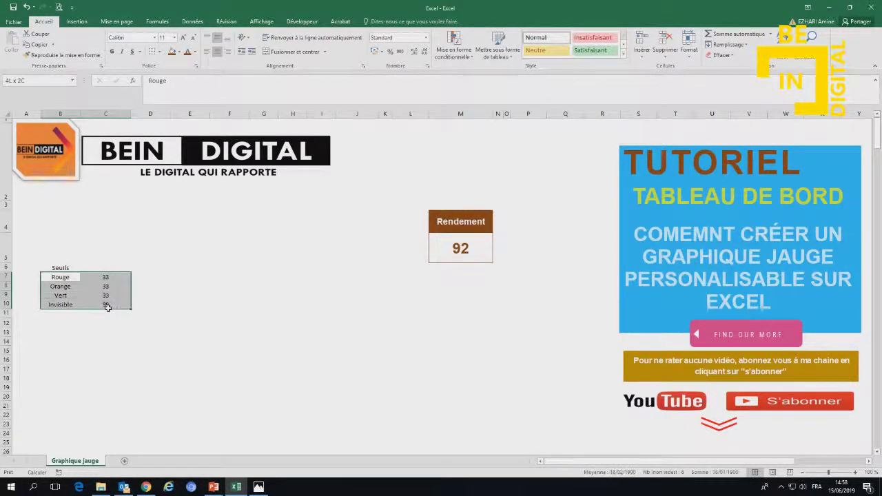
pyautogui.click(158, 51)
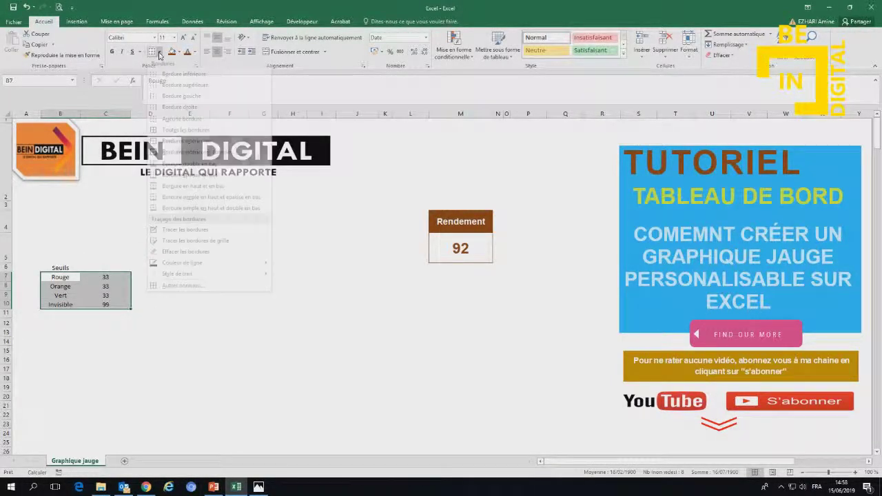
# Add all borders to B7:C10 and merge and centre Seuils across B6:C6
pyautogui.click(168, 129)
pyautogui.moveTo(65, 267); pyautogui.dragTo(93, 268)
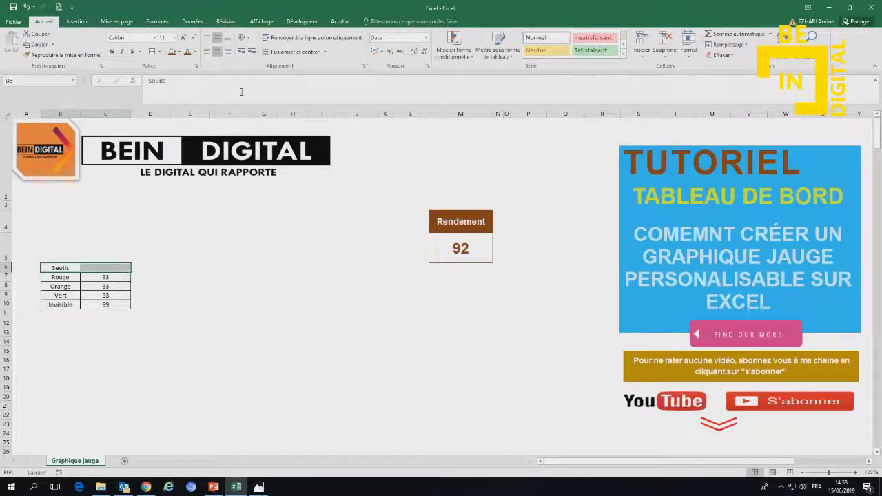
pyautogui.click(293, 52)
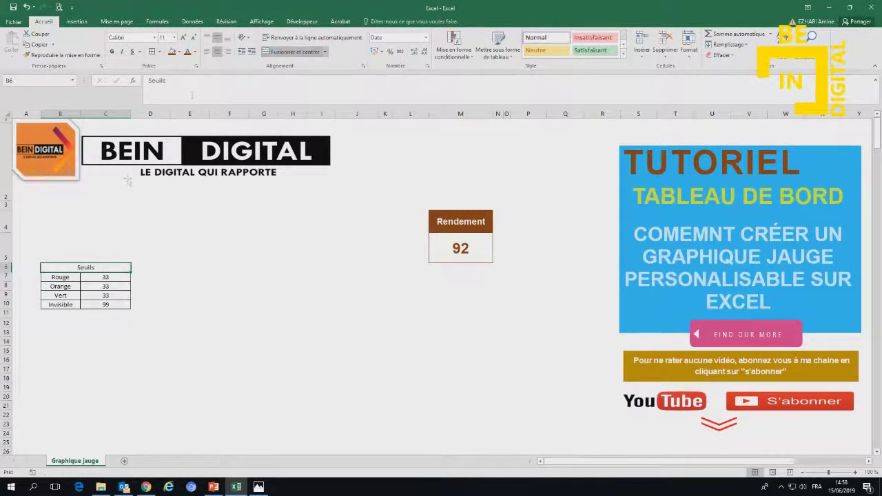
# Try a brown fill and white text on Seuils, undo both, then select C7:C10
pyautogui.click(172, 53)
pyautogui.click(195, 52)
pyautogui.click(189, 83)
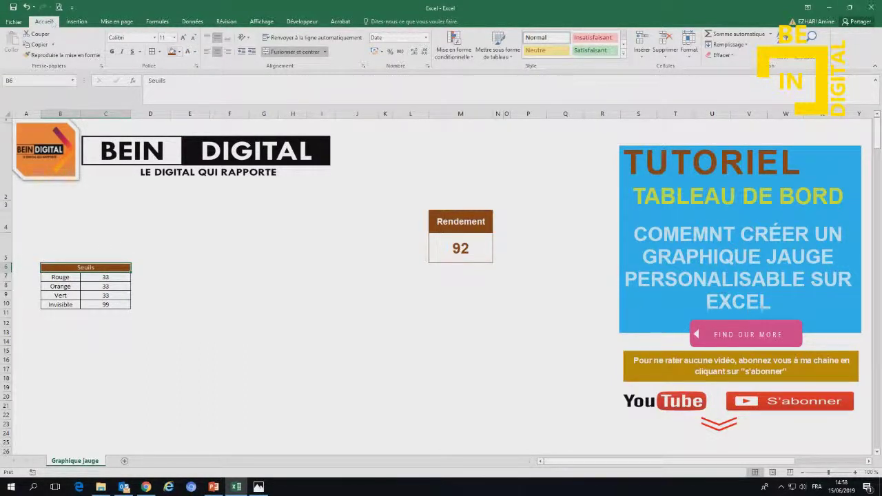
pyautogui.click(30, 8)
pyautogui.click(30, 9)
pyautogui.click(169, 270)
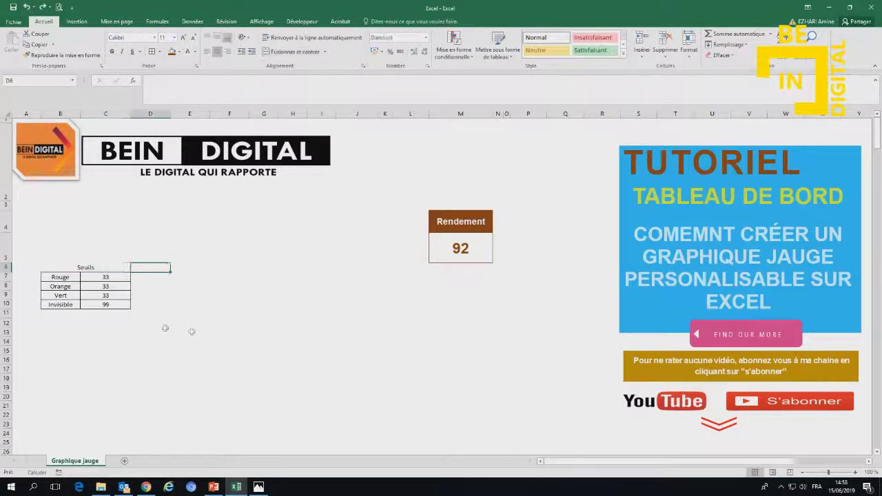
pyautogui.click(84, 268)
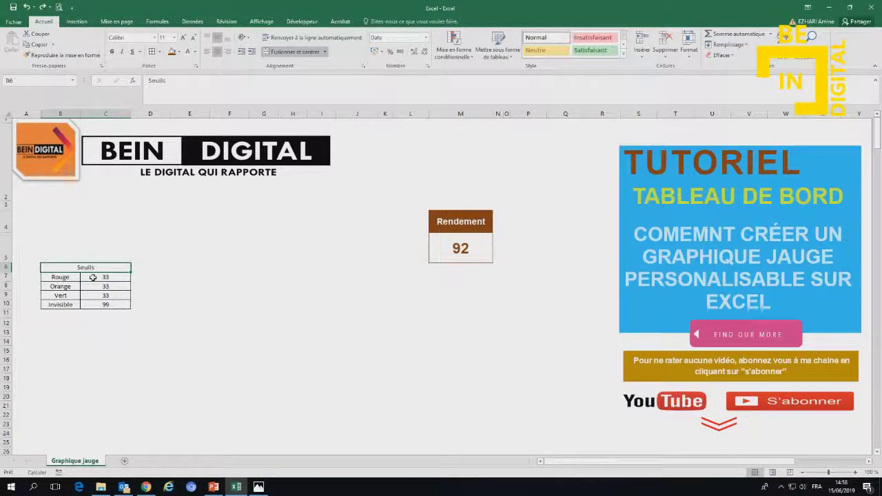
pyautogui.moveTo(93, 277); pyautogui.dragTo(111, 303)
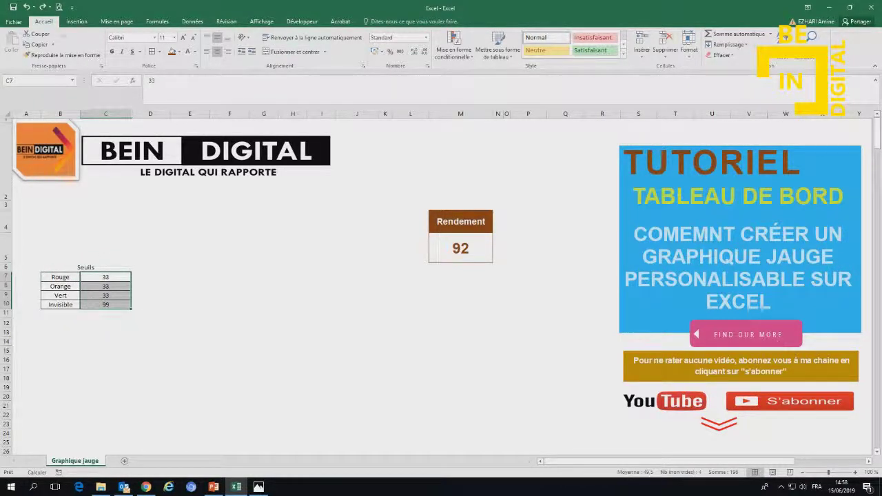
# Insert a doughnut chart of C7:C10 and place it, widened, beside the threshold table
pyautogui.click(76, 22)
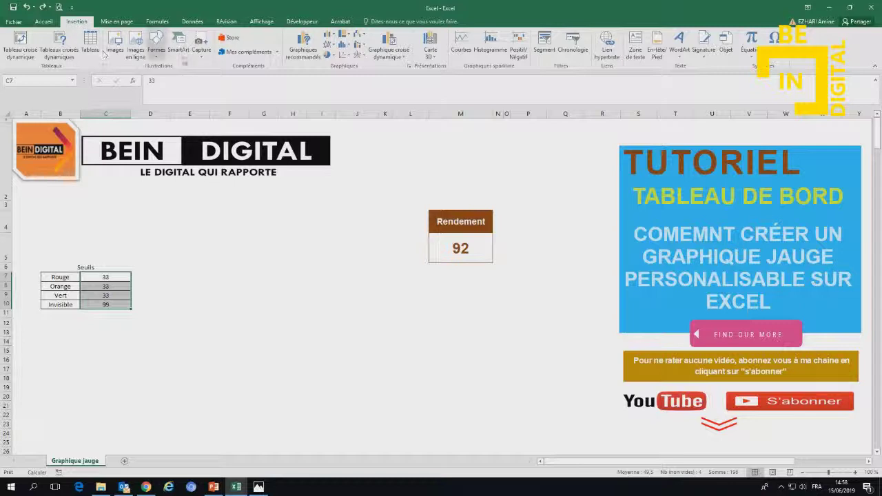
pyautogui.click(332, 57)
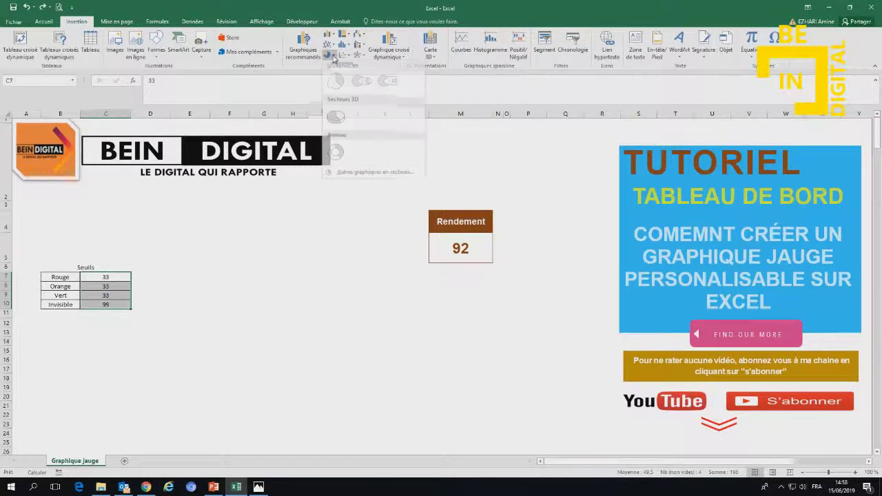
pyautogui.click(336, 152)
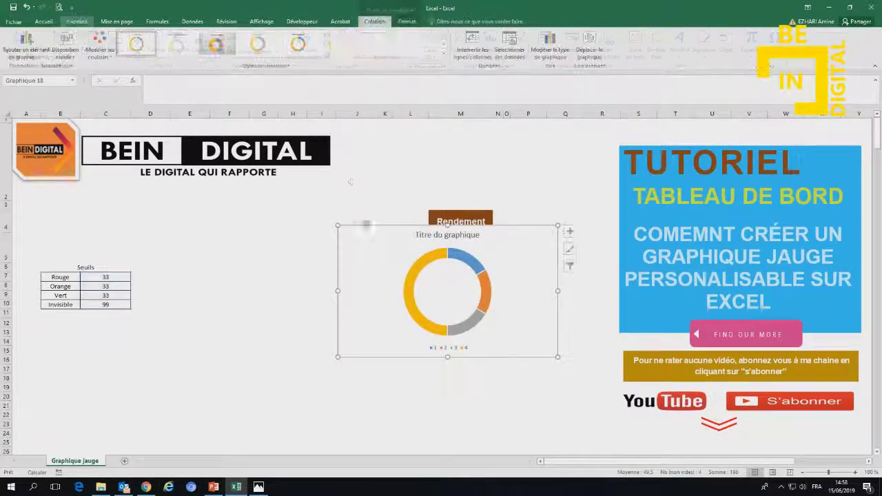
pyautogui.moveTo(367, 227)
pyautogui.mouseDown()
pyautogui.moveTo(215, 269)
pyautogui.moveTo(204, 246)
pyautogui.mouseUp()
pyautogui.moveTo(289, 256)
pyautogui.mouseDown()
pyautogui.moveTo(288, 243)
pyautogui.moveTo(290, 255)
pyautogui.mouseUp()
pyautogui.moveTo(394, 319); pyautogui.dragTo(412, 319)
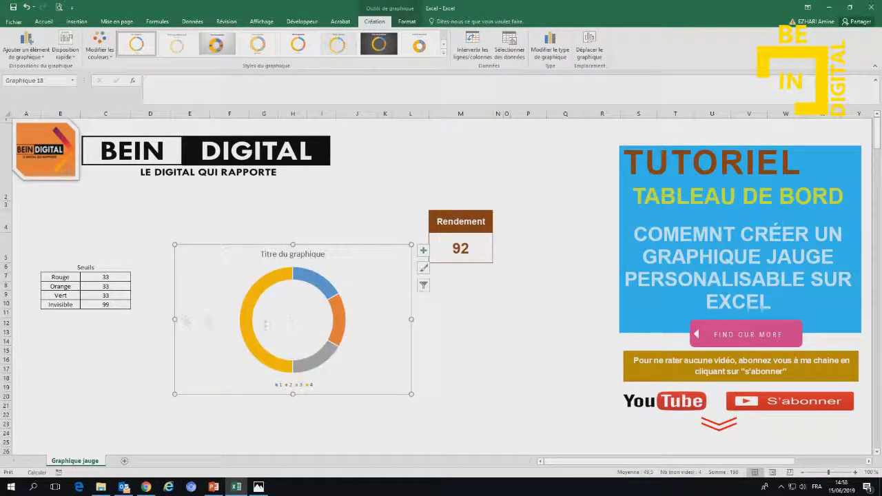
pyautogui.moveTo(175, 319); pyautogui.dragTo(166, 321)
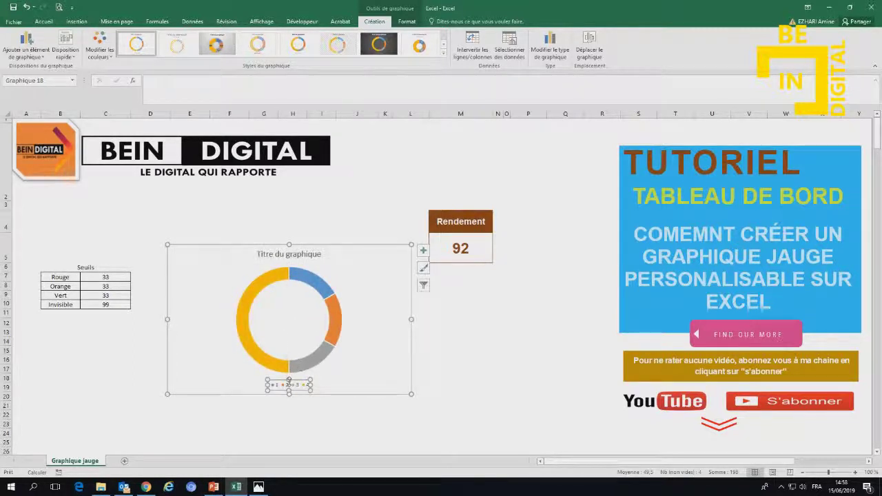
pyautogui.click(296, 356)
# Delete the doughnut chart's title
pyautogui.click(294, 255)
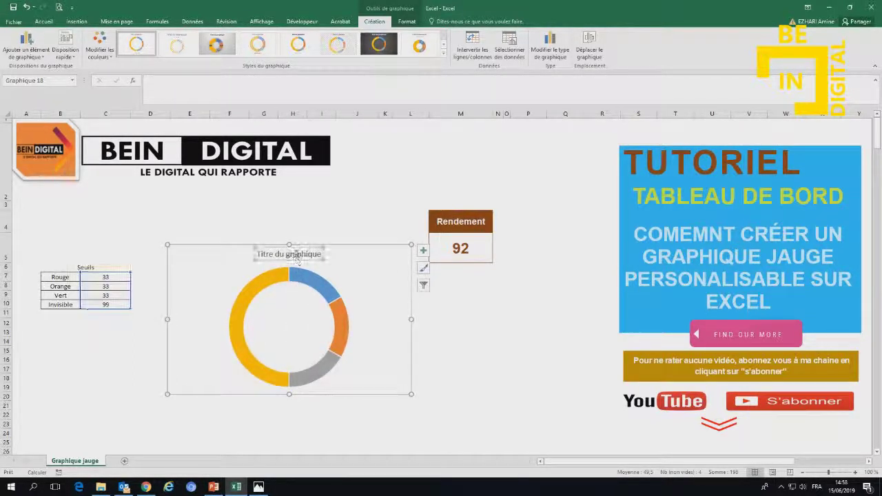
pyautogui.press('Delete')
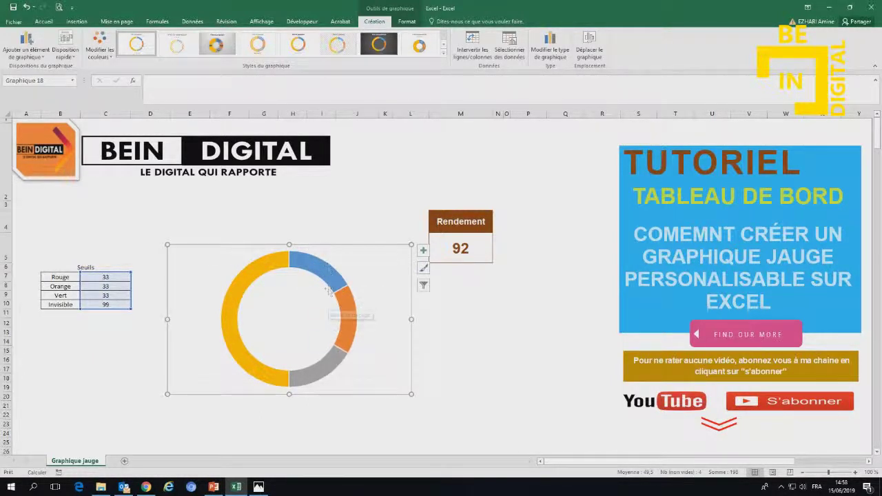
pyautogui.rightClick(332, 247)
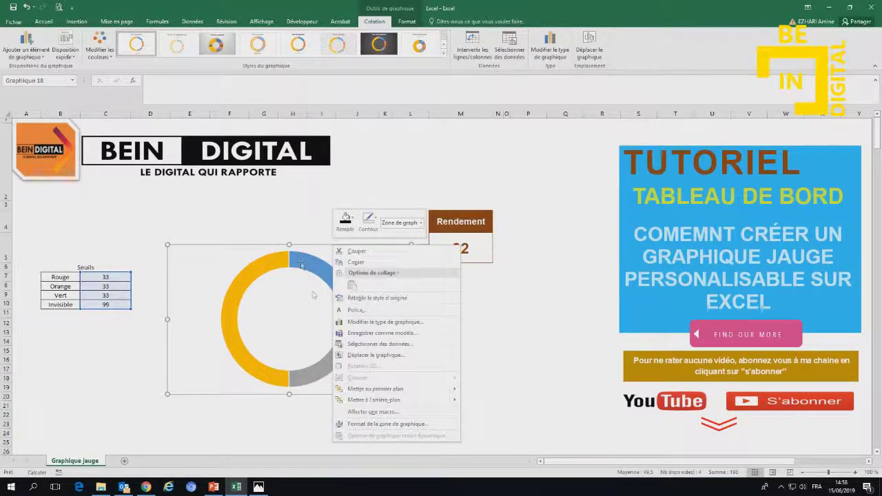
# Rotate the doughnut series so its first slice starts at 270°
pyautogui.click(301, 264)
pyautogui.click(301, 264)
pyautogui.rightClick(300, 265)
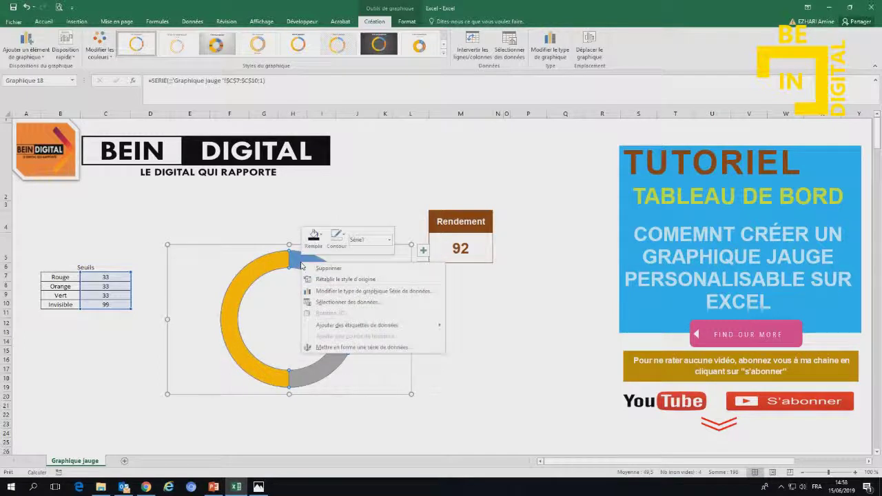
pyautogui.click(341, 347)
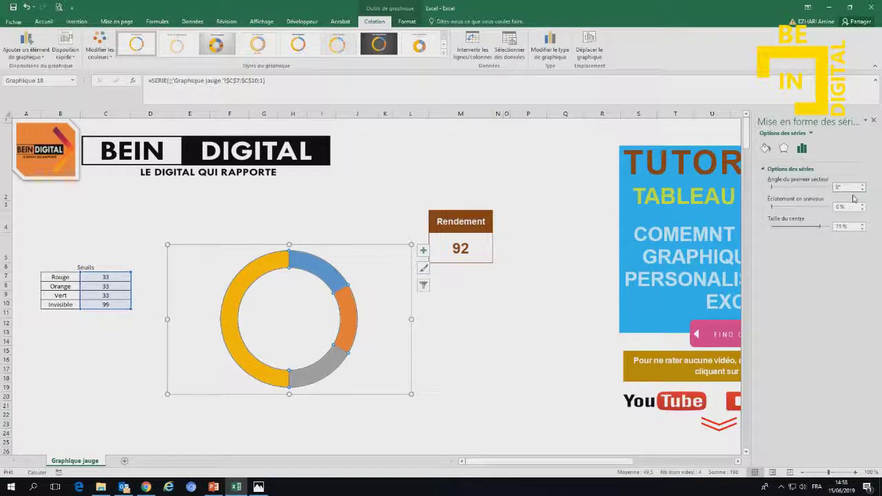
pyautogui.write('270')
pyautogui.press('Return')
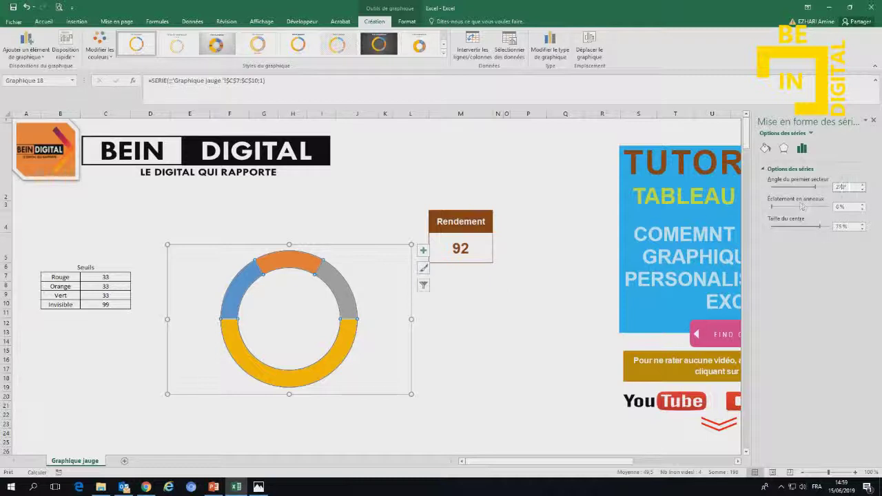
# Shrink the doughnut hole to about 65% and close the series pane
pyautogui.click(861, 229)
pyautogui.click(862, 230)
pyautogui.click(862, 229)
pyautogui.click(861, 229)
pyautogui.click(861, 229)
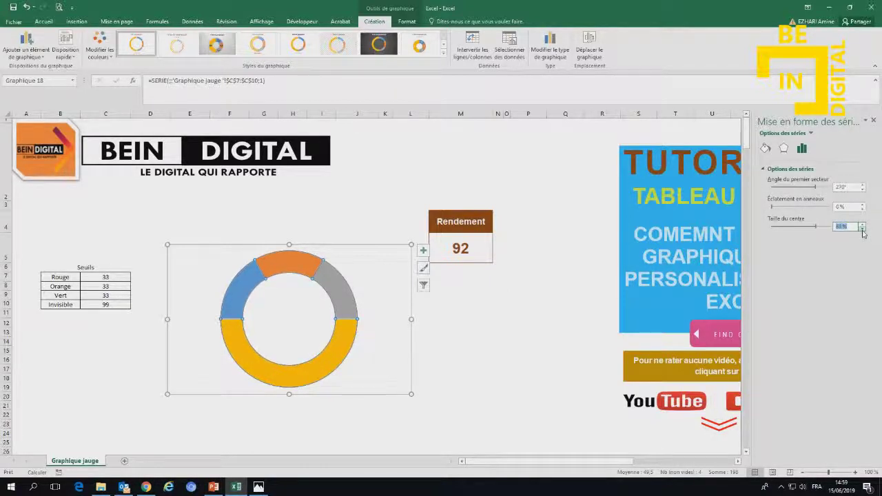
pyautogui.click(874, 123)
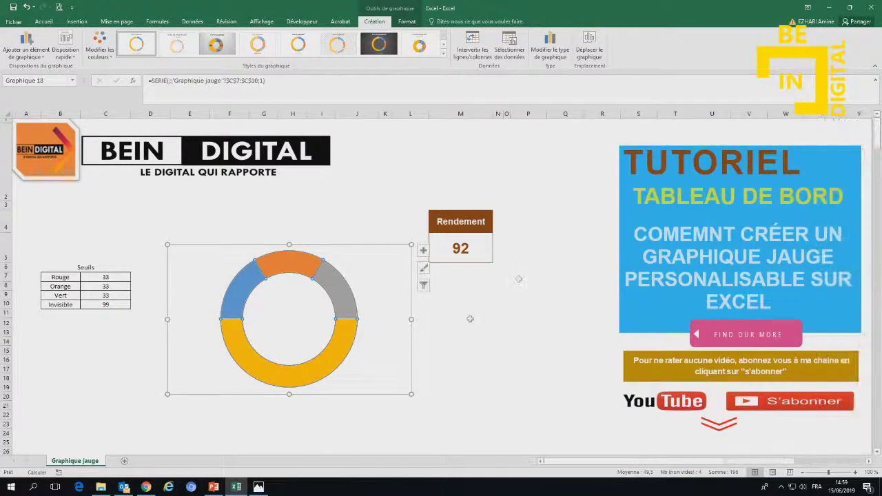
pyautogui.click(478, 320)
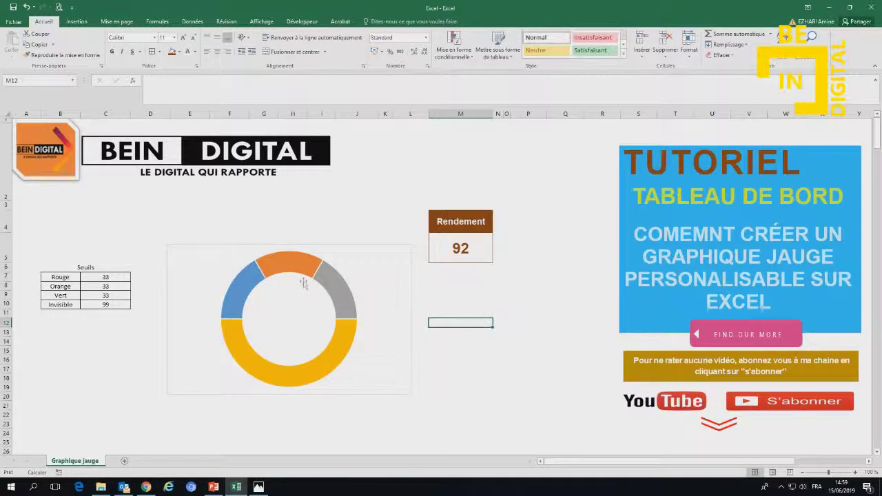
pyautogui.click(326, 273)
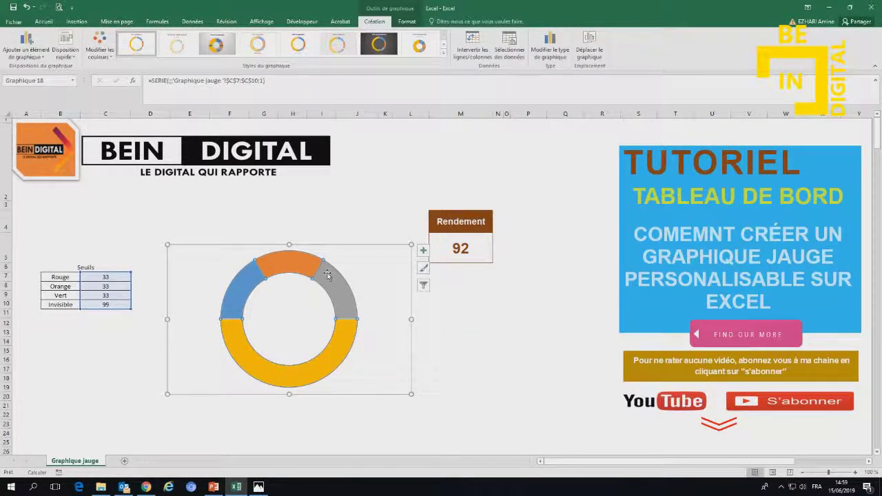
pyautogui.click(483, 332)
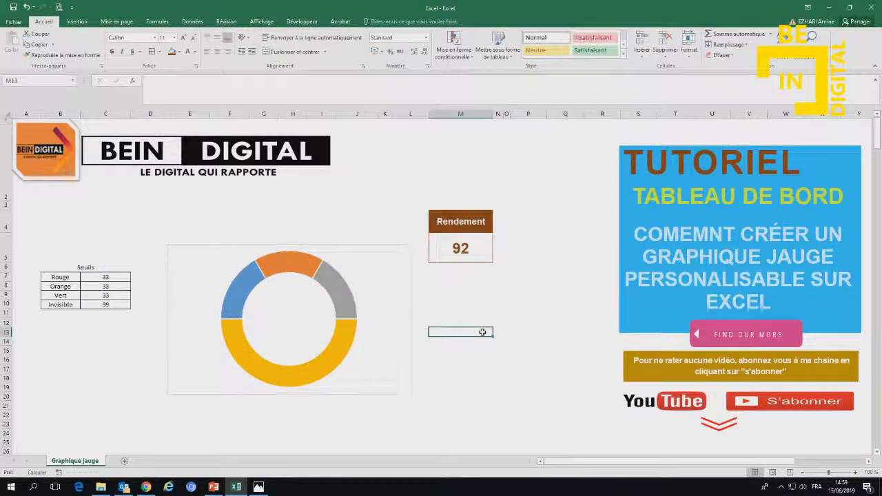
pyautogui.click(246, 283)
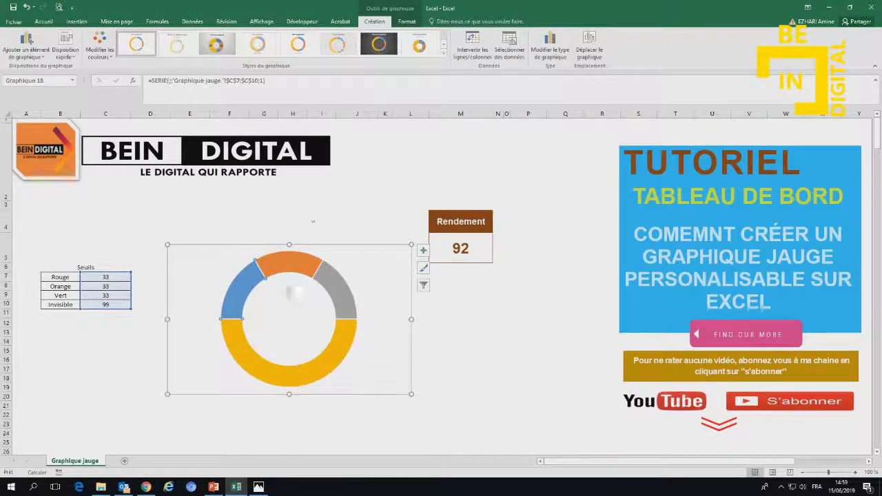
pyautogui.click(128, 277)
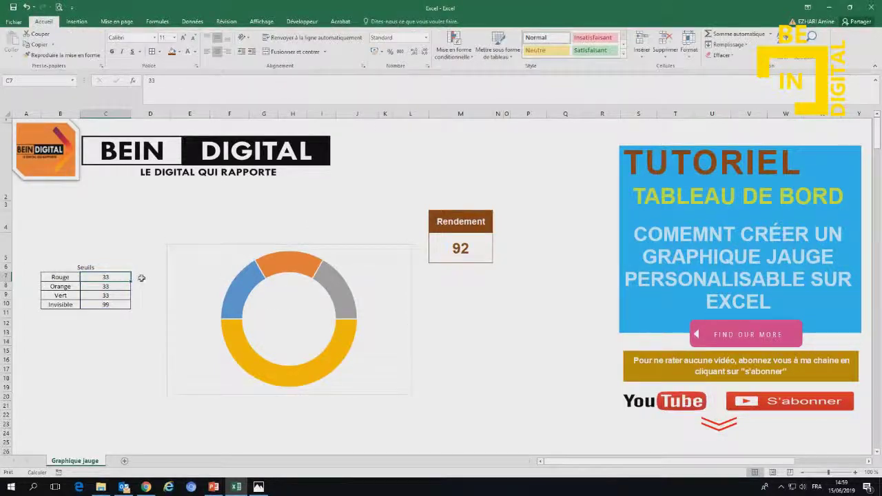
pyautogui.write('40')
pyautogui.press('Return')
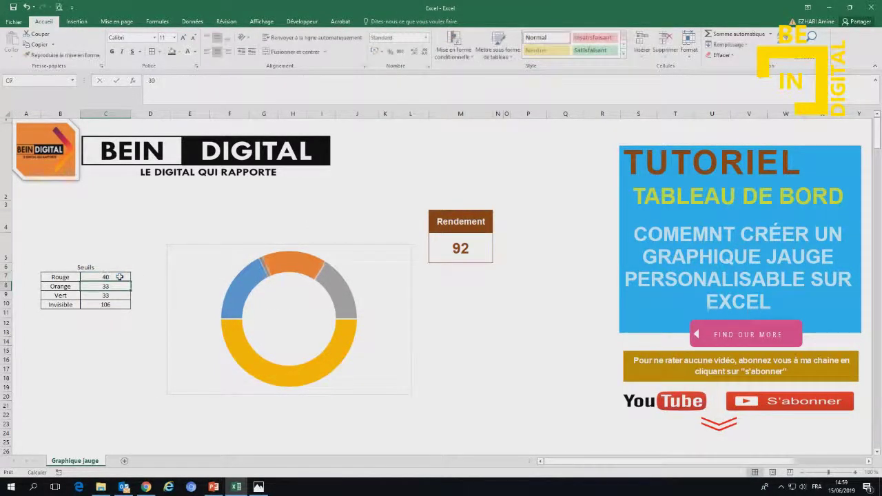
pyautogui.click(115, 275)
pyautogui.write('33')
pyautogui.press('Return')
pyautogui.click(252, 294)
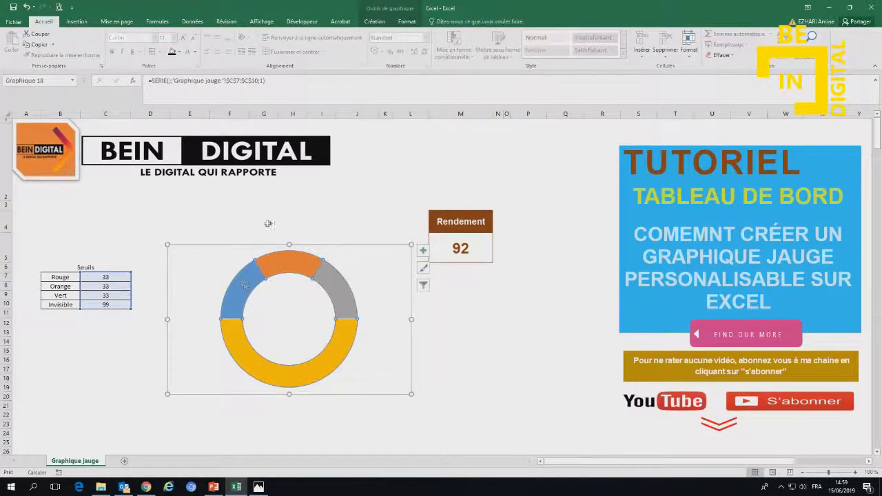
pyautogui.click(251, 283)
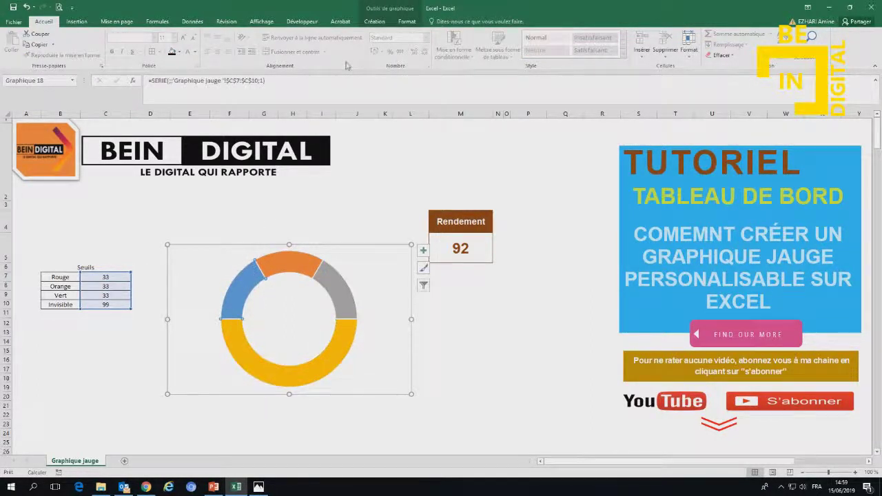
# Fill the first gauge segment with red and a dark red gradient
pyautogui.click(407, 22)
pyautogui.click(372, 34)
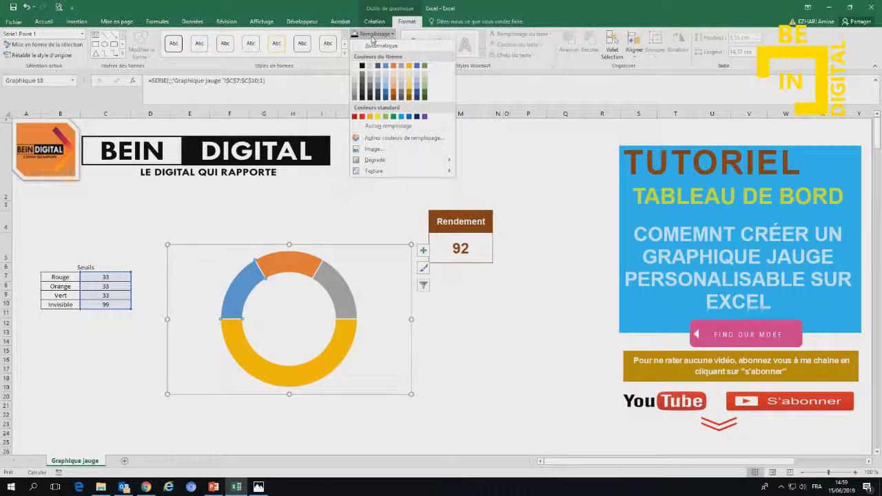
pyautogui.click(363, 114)
pyautogui.click(376, 34)
pyautogui.moveTo(375, 160)
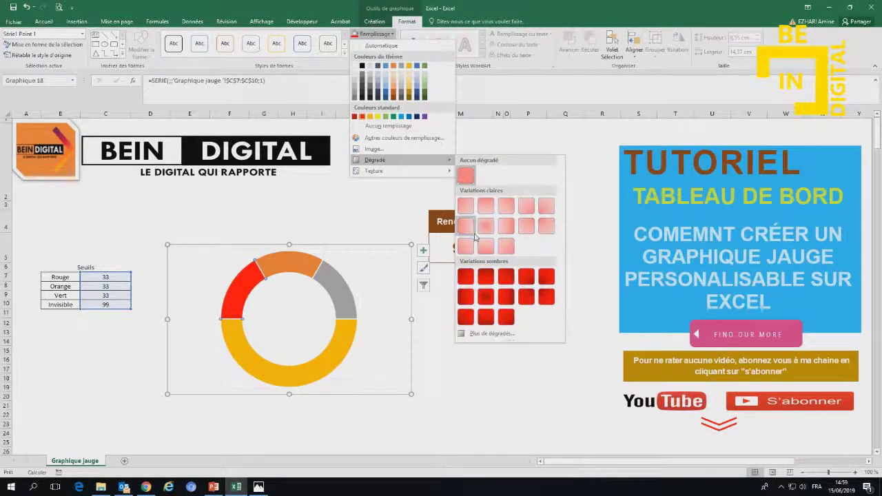
pyautogui.click(467, 315)
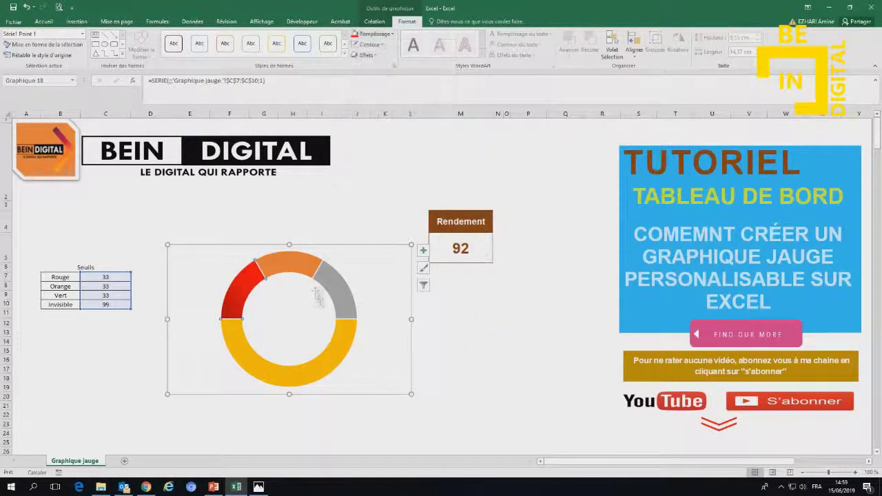
# Fill the second segment with gold and a dark gold gradient
pyautogui.click(376, 34)
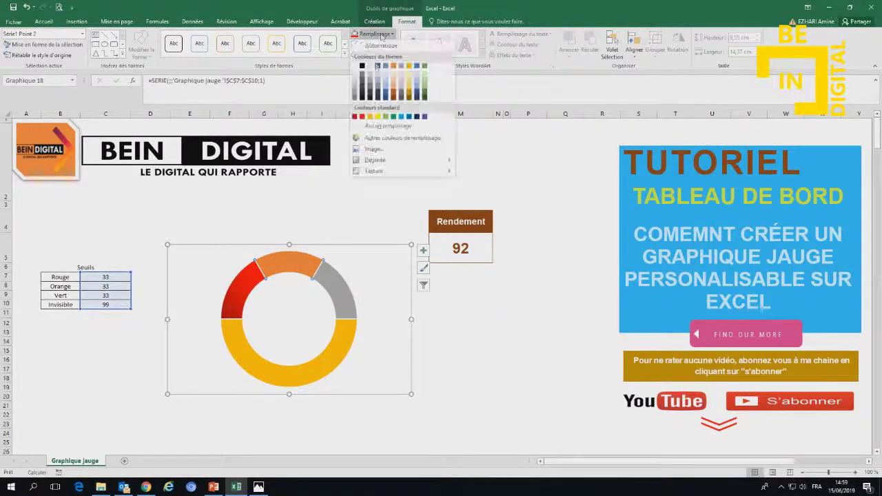
pyautogui.click(373, 118)
pyautogui.click(375, 34)
pyautogui.moveTo(374, 160)
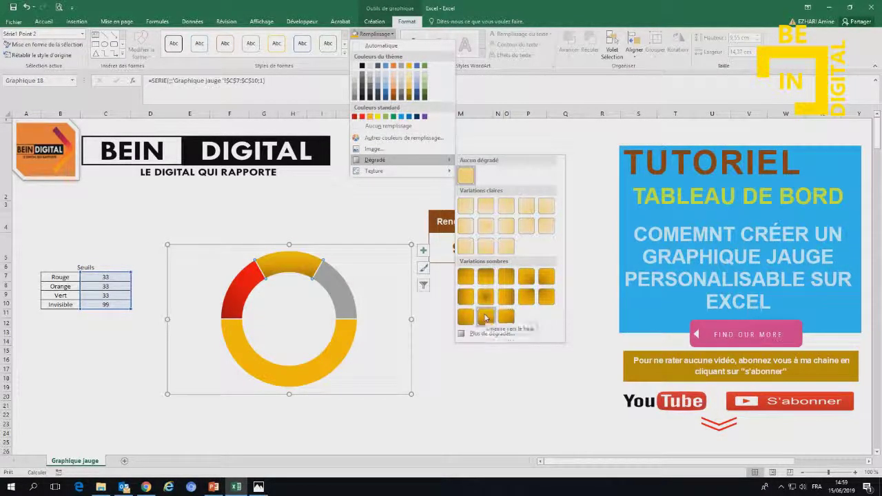
pyautogui.click(473, 300)
# Fill the grey third segment with green and a dark green gradient
pyautogui.click(348, 301)
pyautogui.click(376, 36)
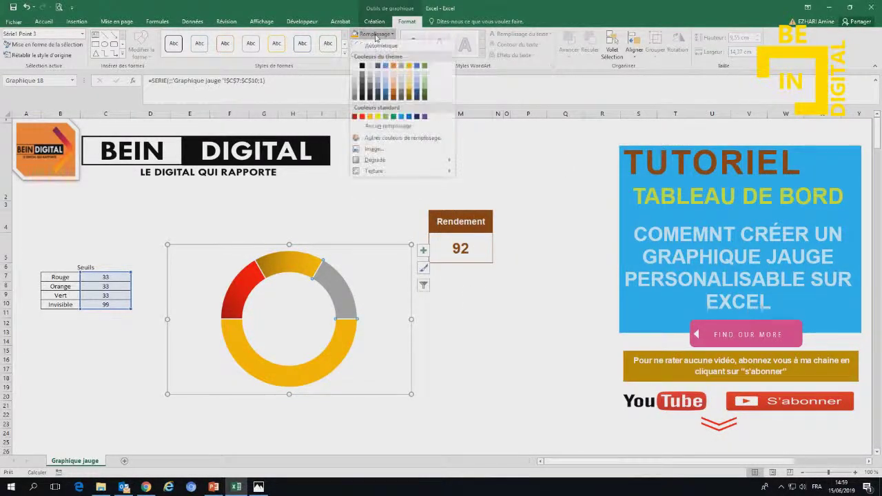
pyautogui.click(387, 119)
pyautogui.click(375, 34)
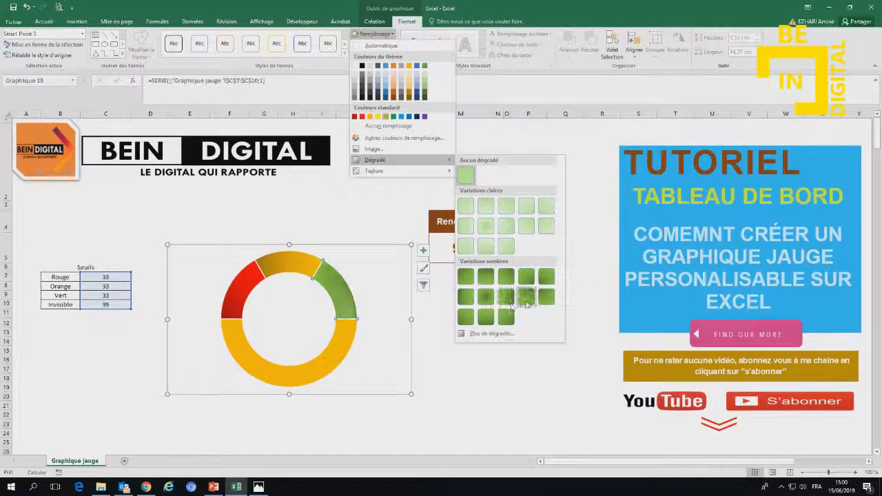
pyautogui.click(503, 304)
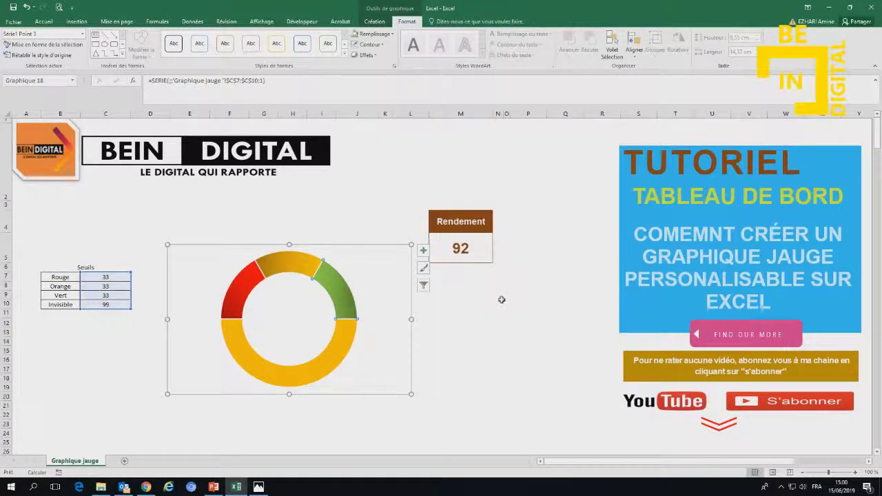
# Select the bottom Invisible segment and bring up its fill choices
pyautogui.click(499, 296)
pyautogui.click(350, 335)
pyautogui.click(340, 343)
pyautogui.click(374, 34)
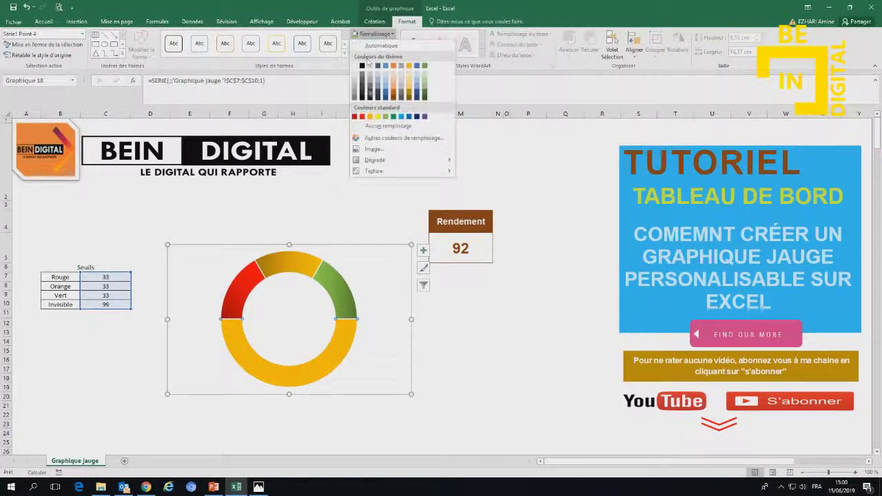
# Set the Invisible half to No Fill and the chart area to No Outline
pyautogui.click(381, 126)
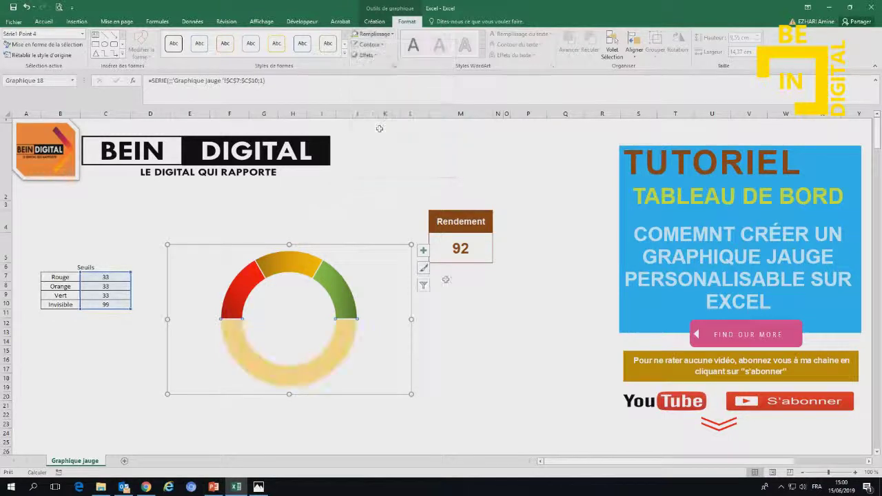
pyautogui.click(528, 340)
pyautogui.click(350, 250)
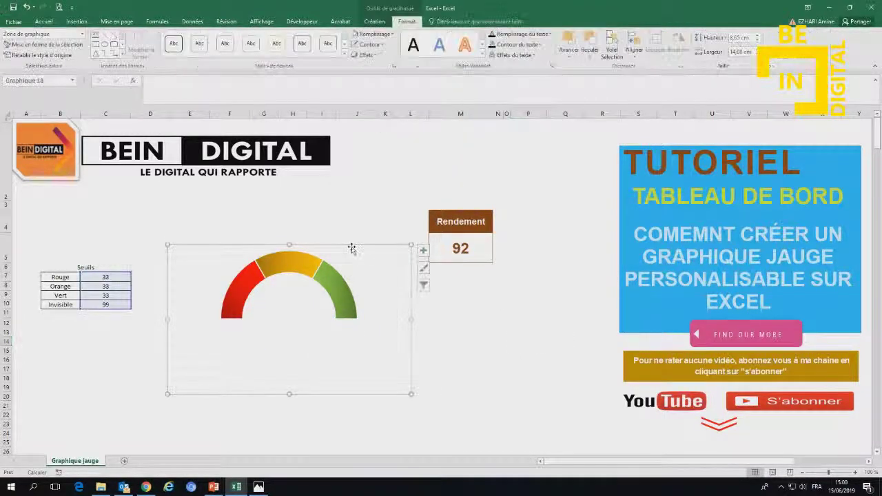
pyautogui.click(370, 44)
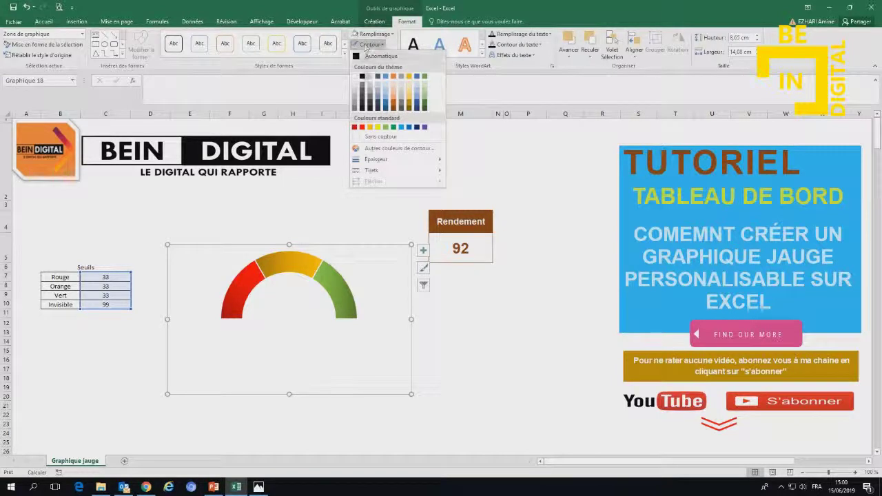
pyautogui.click(383, 136)
pyautogui.click(479, 328)
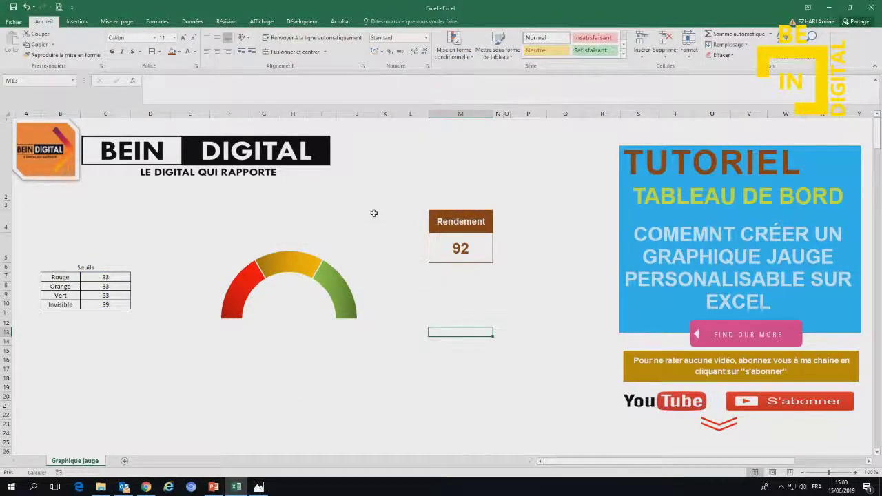
# Type 'Valeur aiguille' into cell B13
pyautogui.click(108, 329)
pyautogui.click(58, 330)
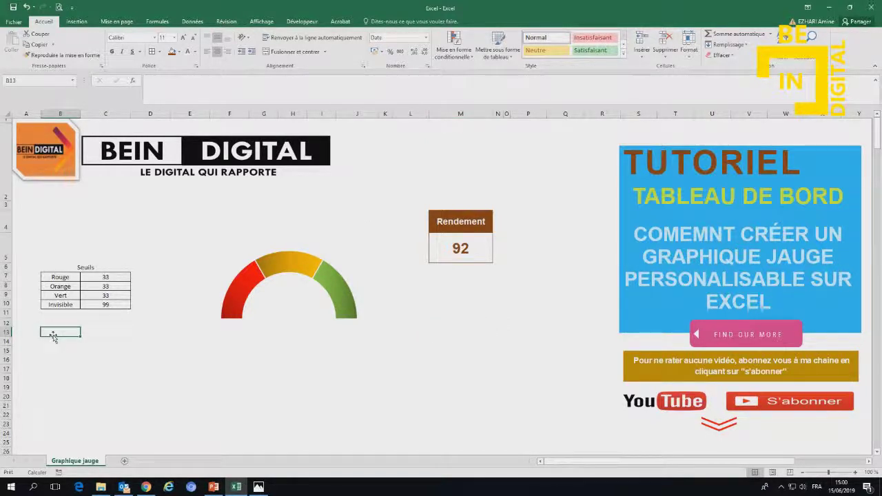
pyautogui.write('Valeur')
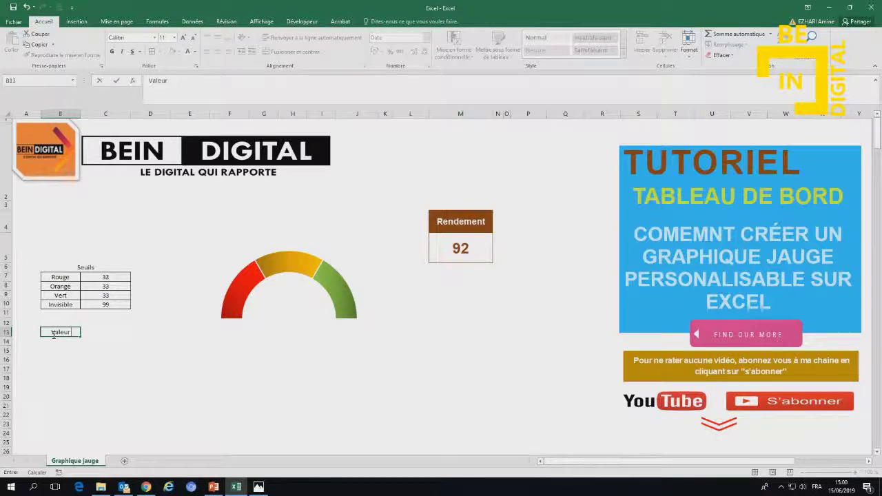
pyautogui.write(' aiguille')
# Add Largeur aiguille and Invisible below Valeur aiguille, then widen column B to fit
pyautogui.press('Return')
pyautogui.write('Largeur ai')
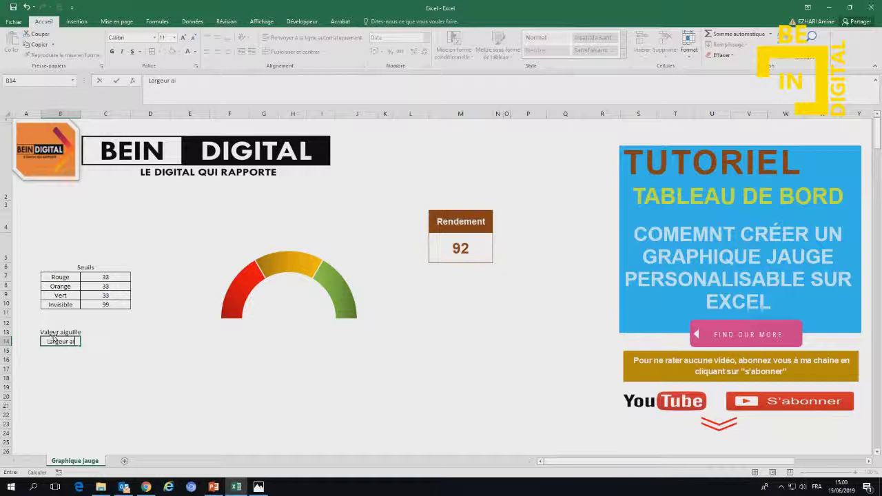
pyautogui.write('guille')
pyautogui.press('Return')
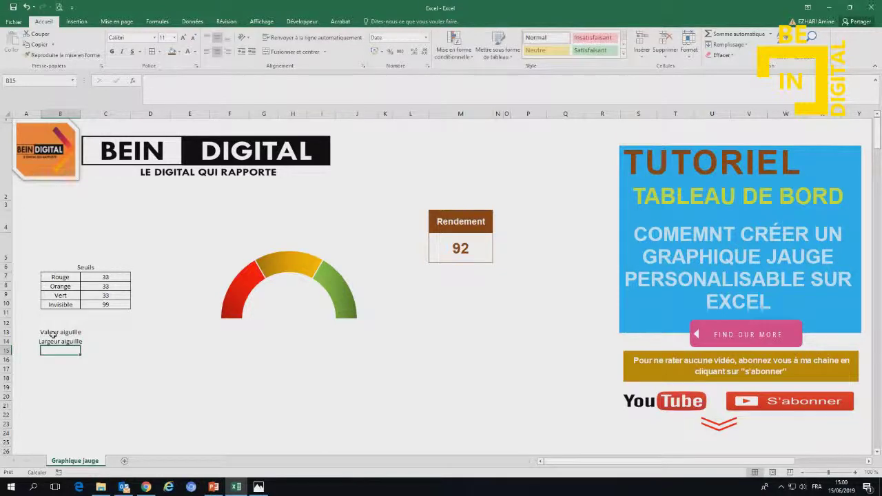
pyautogui.write('Invésible')
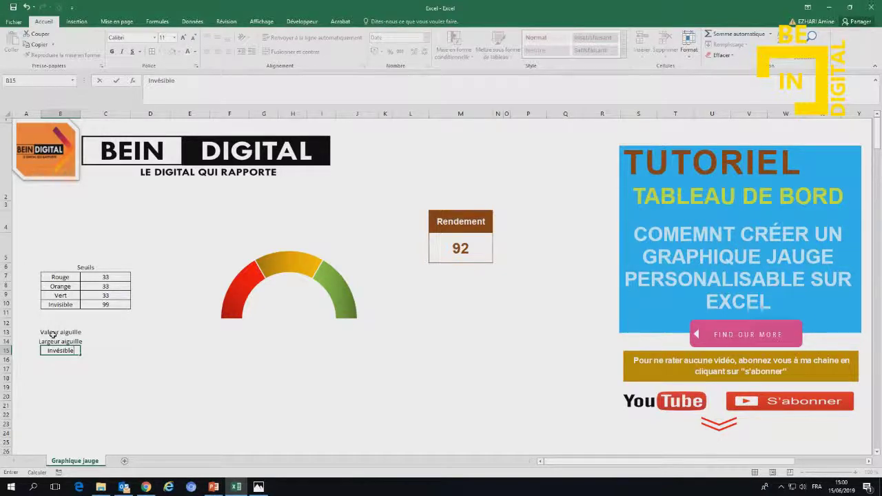
pyautogui.press('BackSpace')
pyautogui.press('BackSpace')
pyautogui.press('BackSpace')
pyautogui.press('BackSpace')
pyautogui.press('Return')
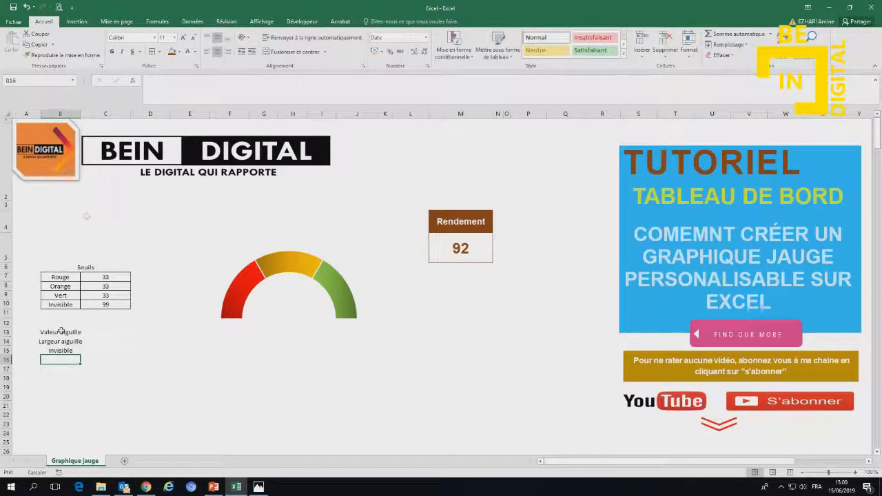
pyautogui.moveTo(81, 114); pyautogui.dragTo(88, 115)
# Enter 15 for Valeur aiguille in C13 and 1 for Largeur aiguille in C14
pyautogui.click(72, 333)
pyautogui.moveTo(72, 333); pyautogui.dragTo(113, 350)
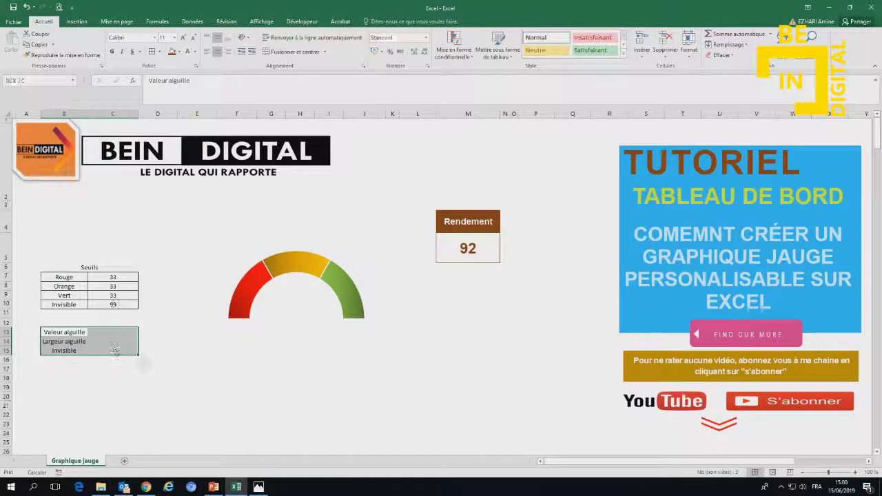
pyautogui.click(113, 332)
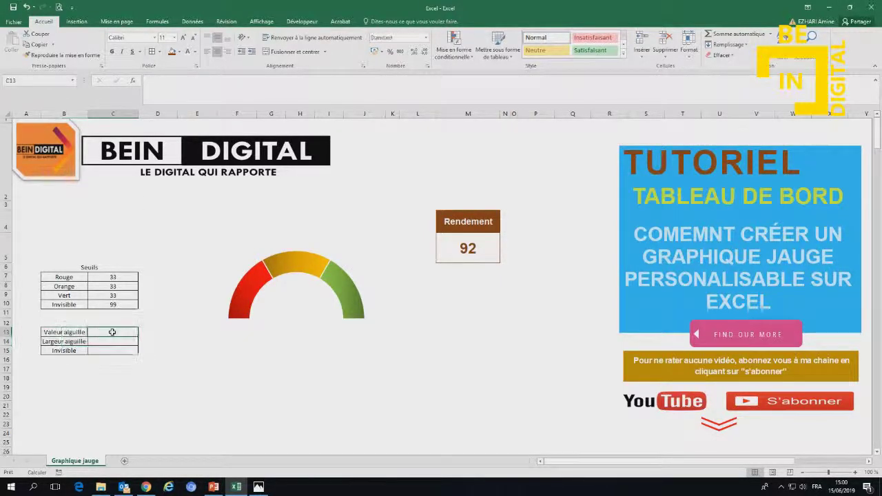
pyautogui.write('15')
pyautogui.press('Return')
pyautogui.write('1')
pyautogui.press('Return')
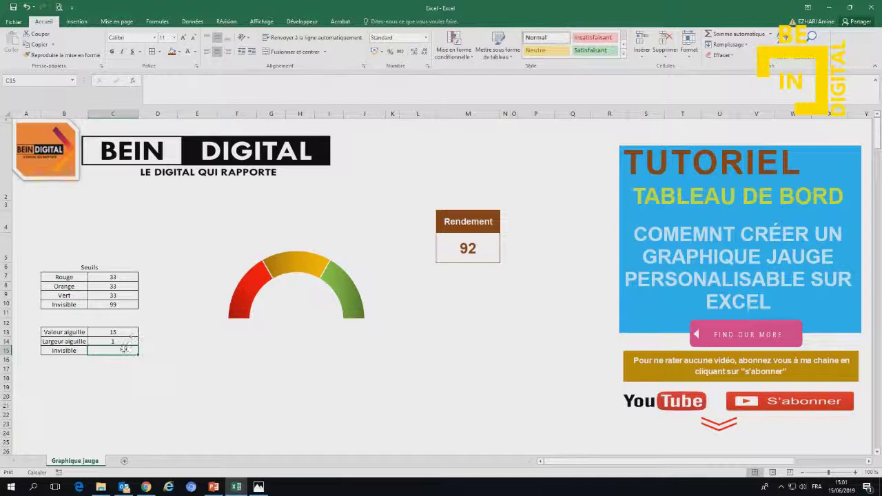
# Compute Invisible in C15 as =SOMME(C7:C10)-C13-C14, giving 182
pyautogui.write('=')
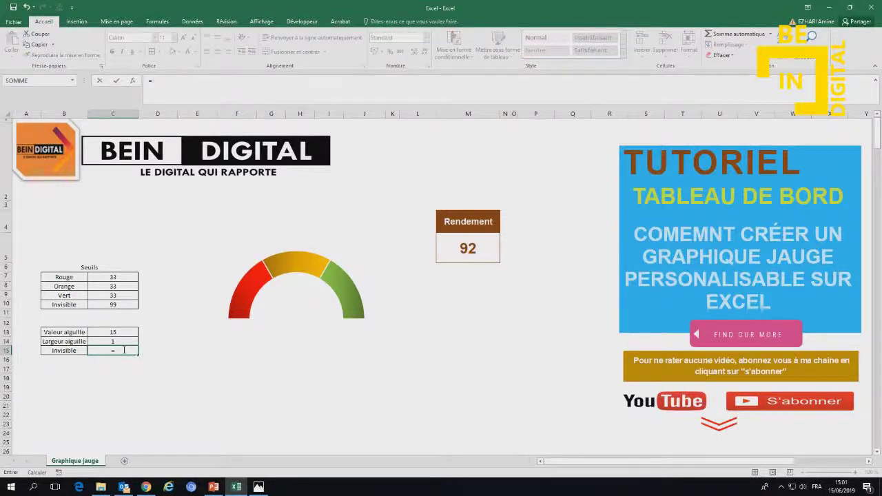
pyautogui.write('somm')
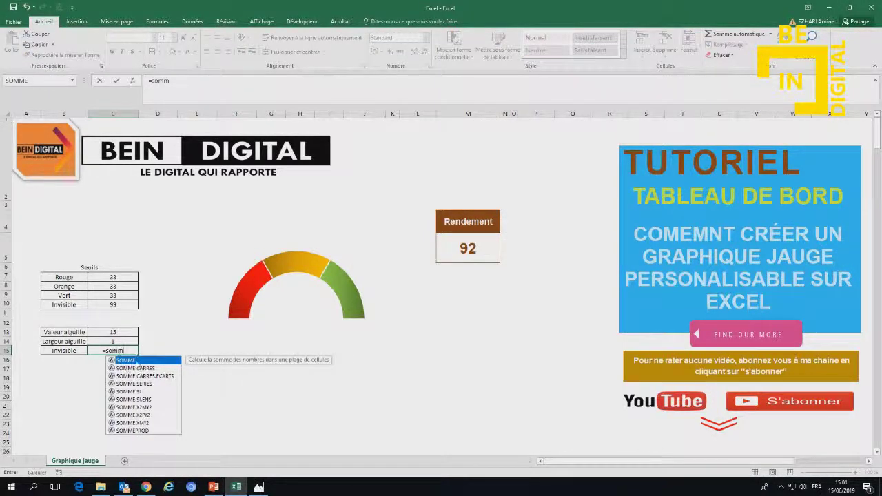
pyautogui.doubleClick(137, 361)
pyautogui.moveTo(113, 277); pyautogui.dragTo(115, 310)
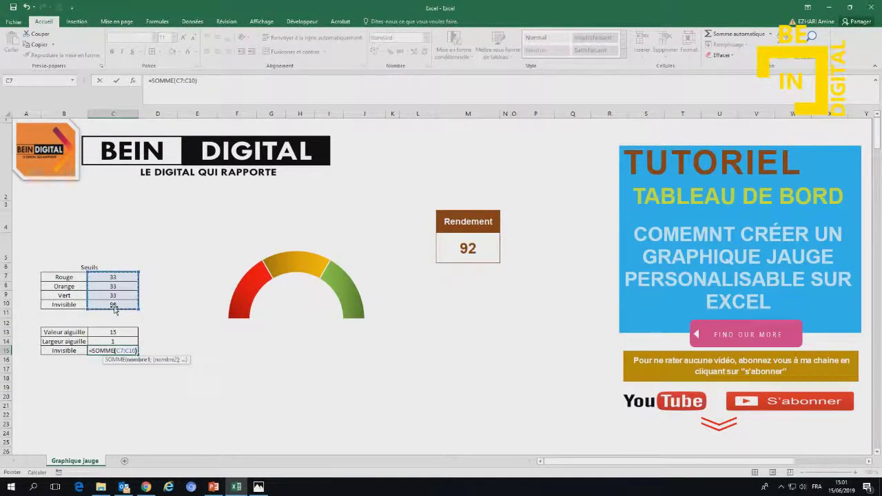
pyautogui.write(')-')
pyautogui.click(114, 332)
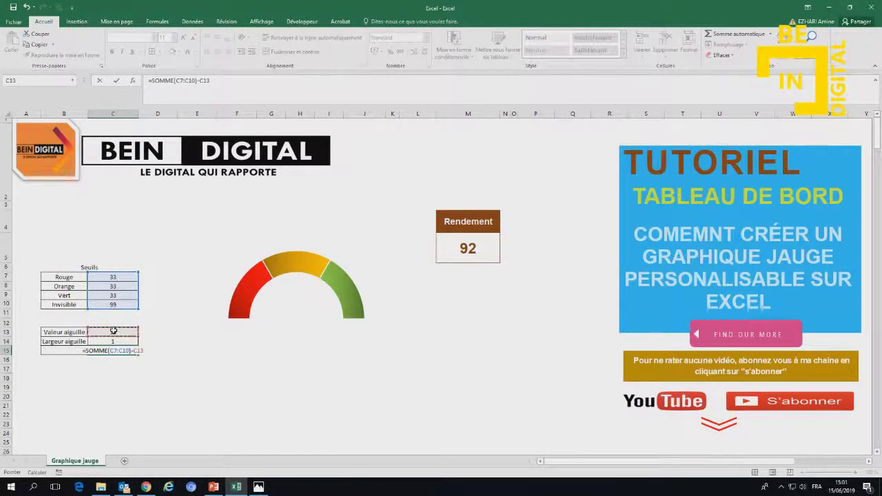
pyautogui.click(114, 341)
pyautogui.press('Return')
pyautogui.click(114, 351)
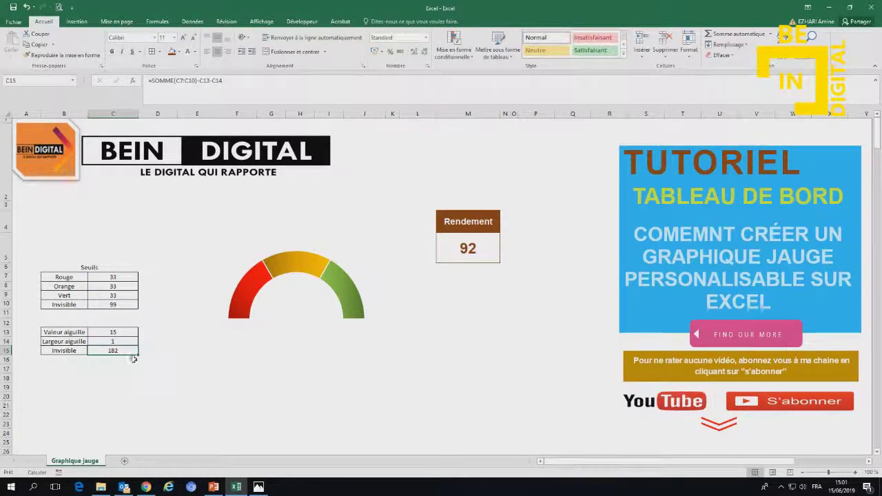
pyautogui.click(292, 270)
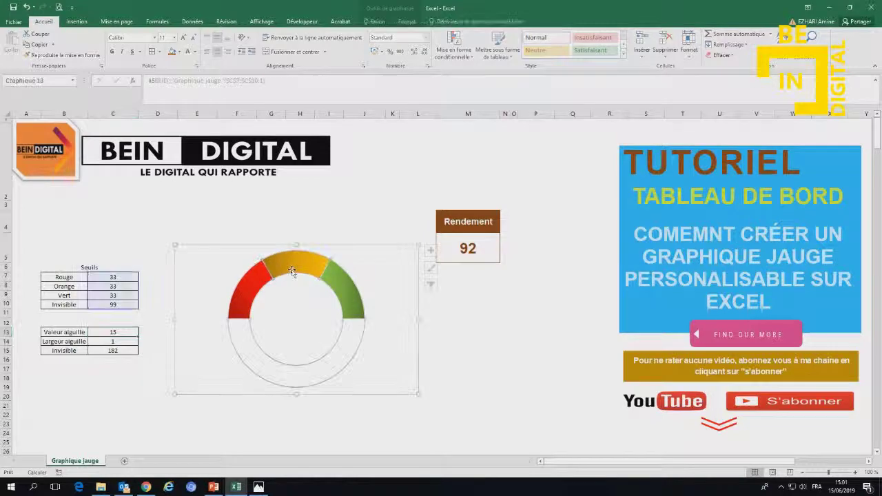
# Add a second series to the gauge chart with values from C13:C15 (15, 1, 182)
pyautogui.rightClick(292, 271)
pyautogui.moveTo(348, 333)
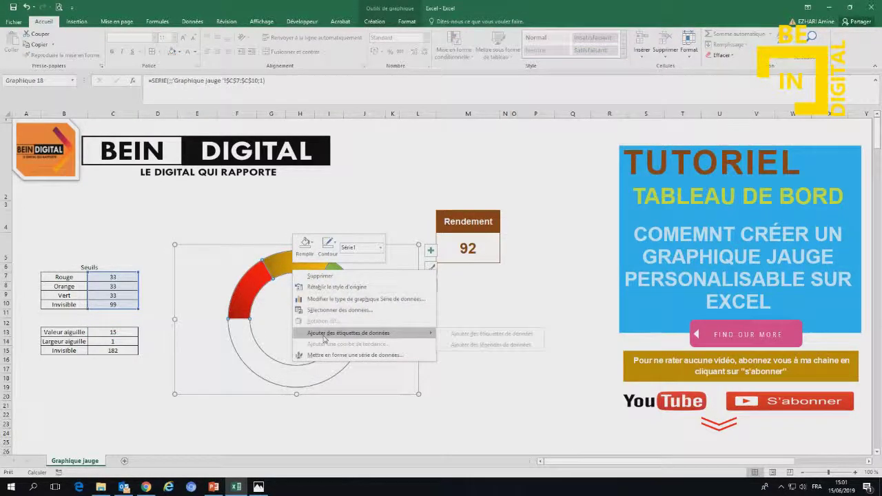
pyautogui.click(340, 310)
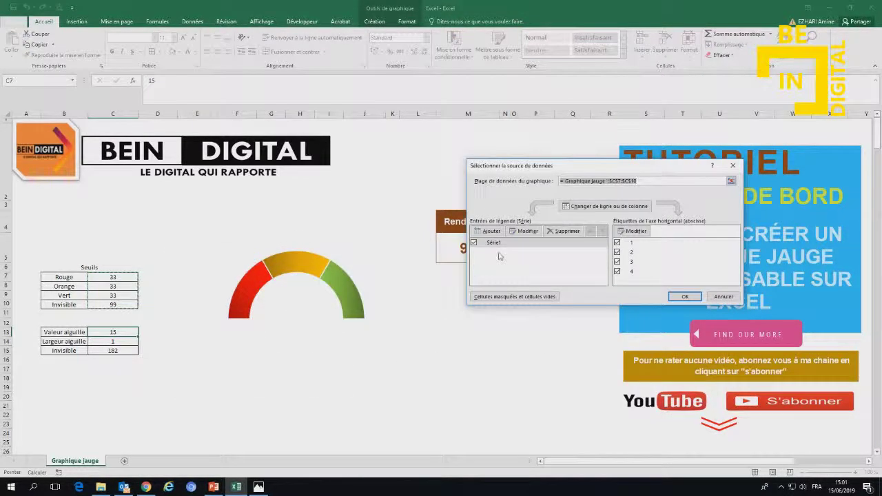
pyautogui.click(489, 231)
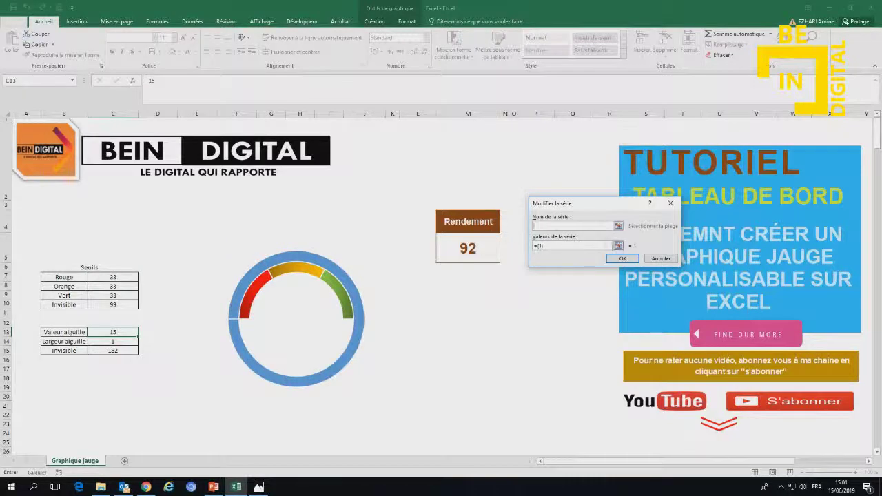
pyautogui.click(618, 246)
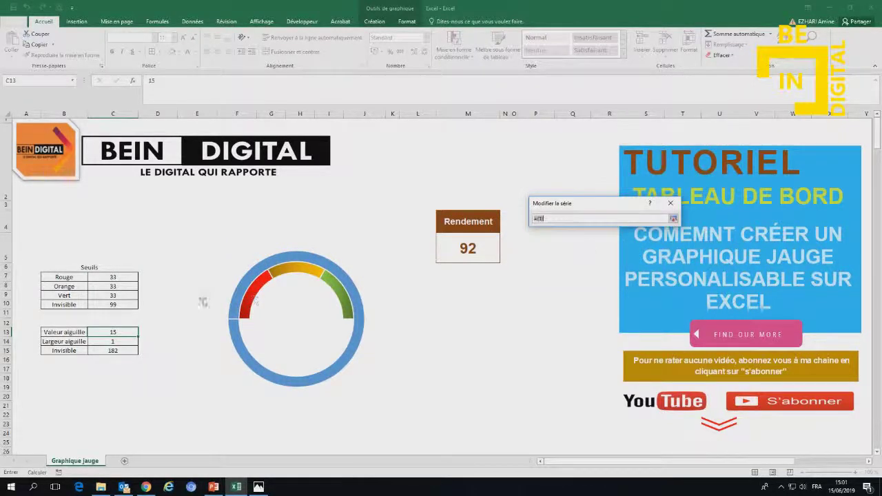
pyautogui.moveTo(116, 332); pyautogui.dragTo(120, 352)
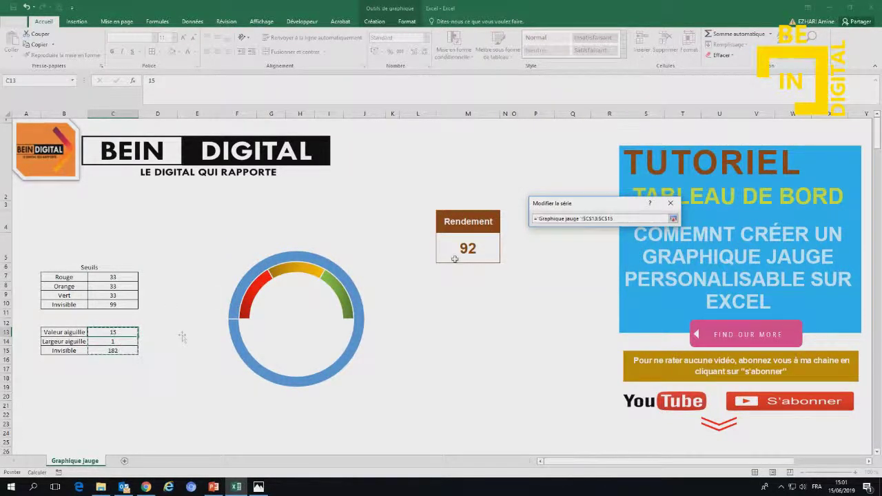
pyautogui.click(672, 219)
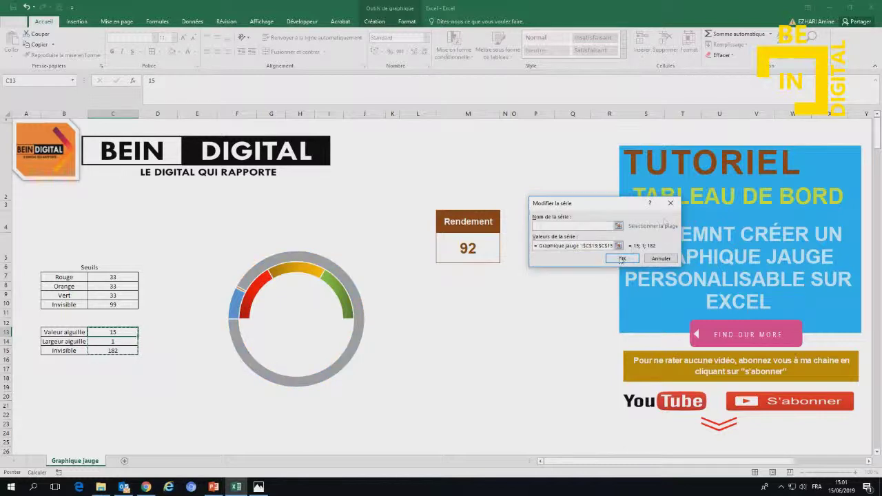
pyautogui.click(621, 258)
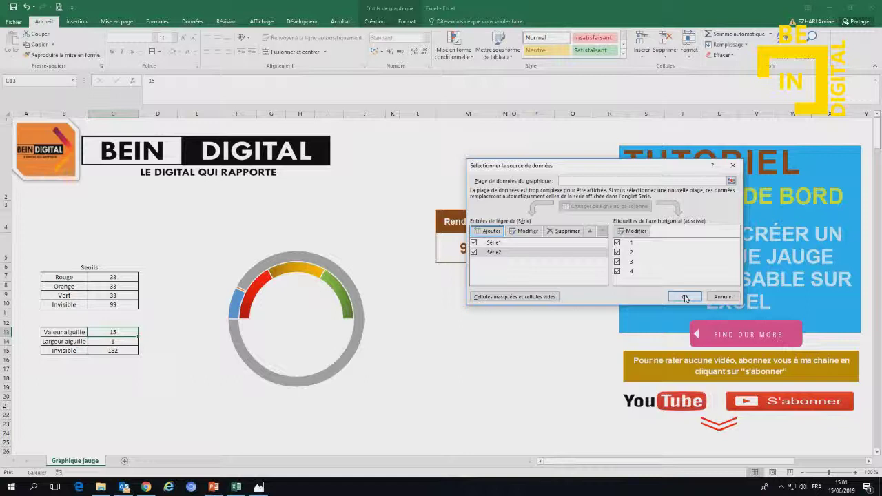
pyautogui.click(685, 298)
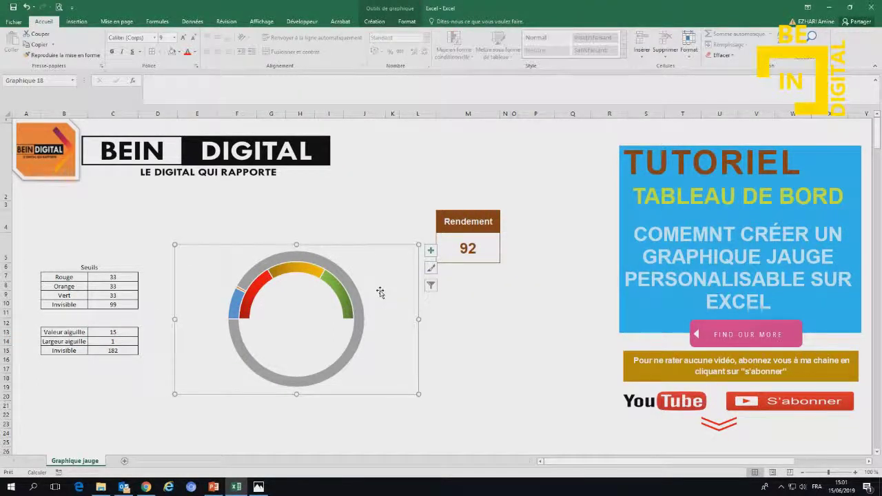
# Change Série2 to a Secteurs pie in the combined chart type, inside the doughnut ring
pyautogui.click(340, 362)
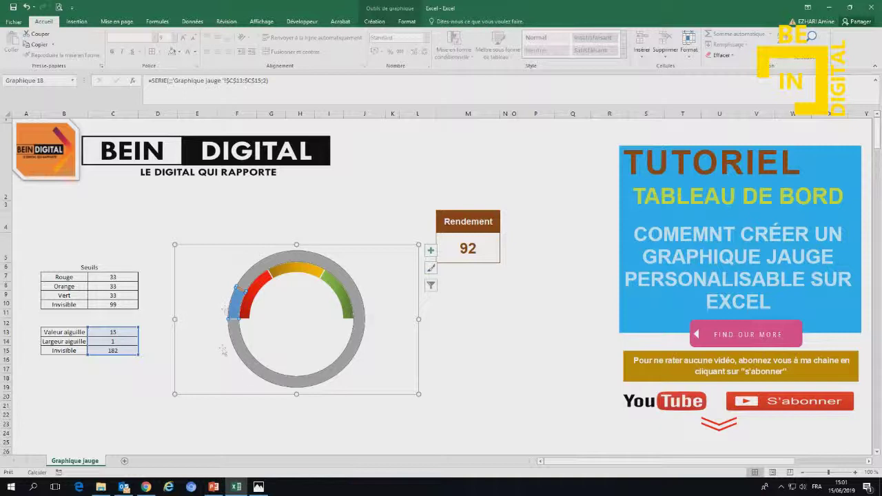
pyautogui.click(349, 354)
pyautogui.click(500, 366)
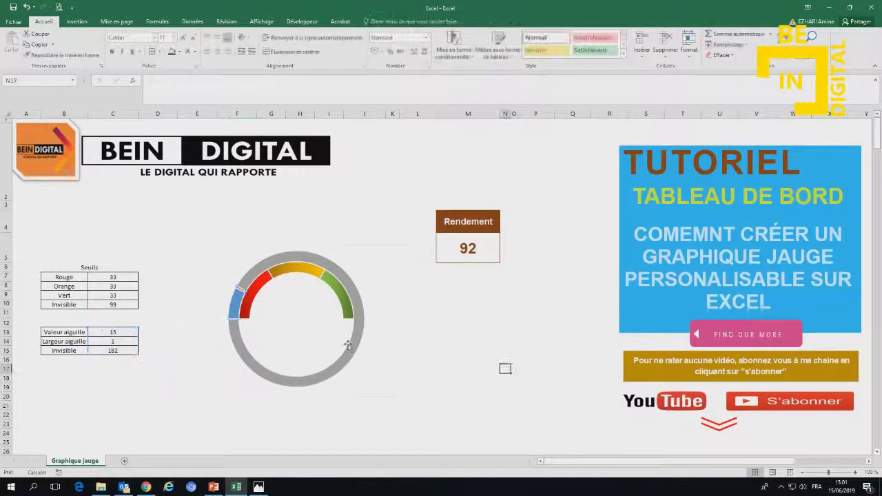
pyautogui.click(352, 344)
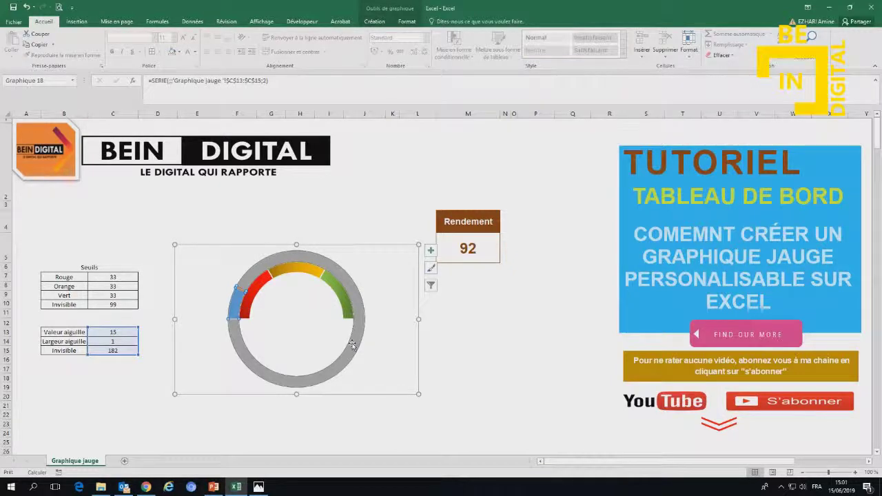
pyautogui.rightClick(352, 344)
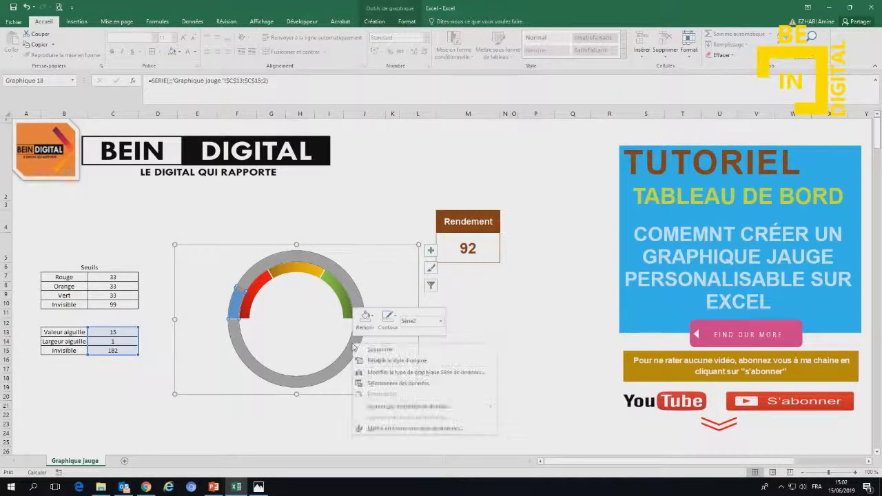
pyautogui.click(392, 372)
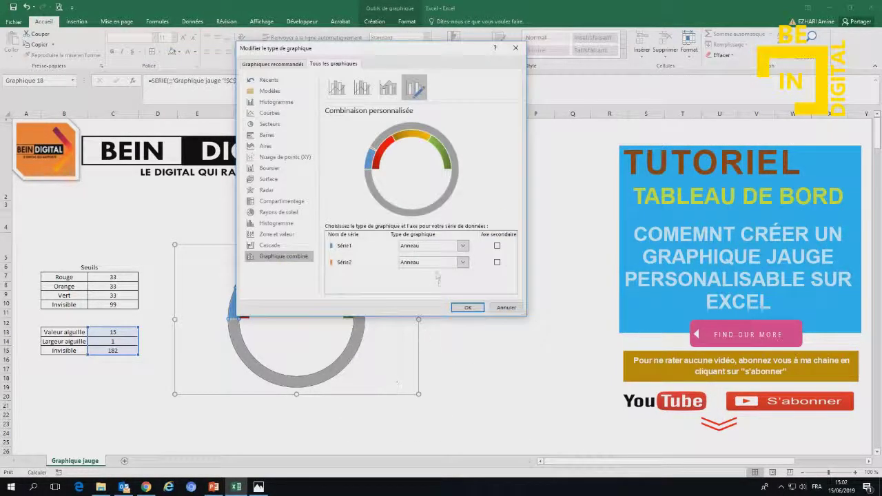
pyautogui.click(464, 262)
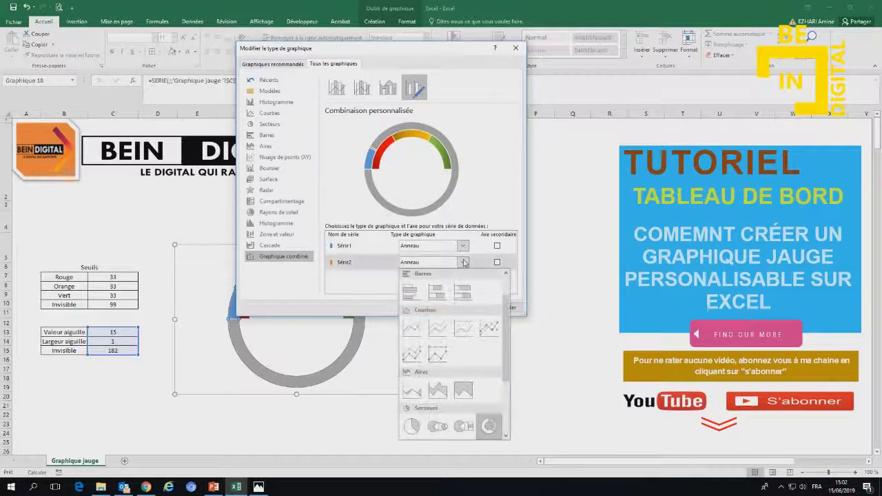
pyautogui.click(412, 426)
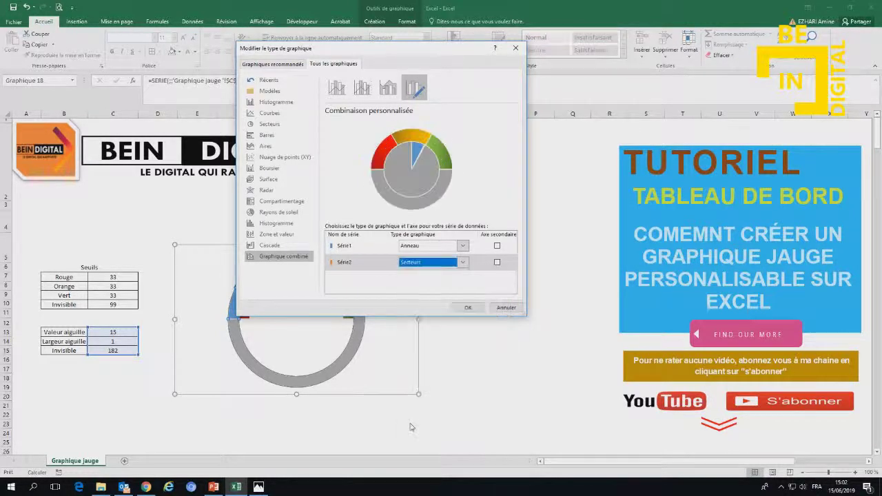
pyautogui.click(467, 307)
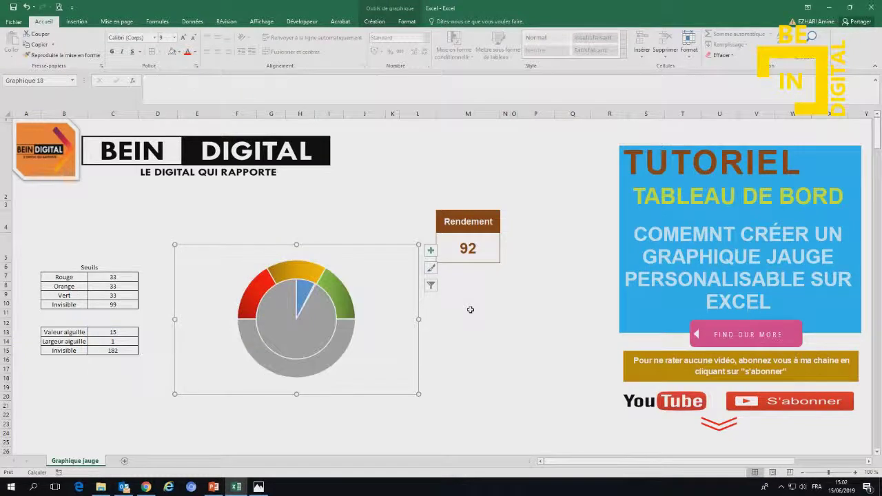
pyautogui.click(311, 326)
# Plot the needle pie on the secondary axis with a 270° first slice angle
pyautogui.click(311, 325)
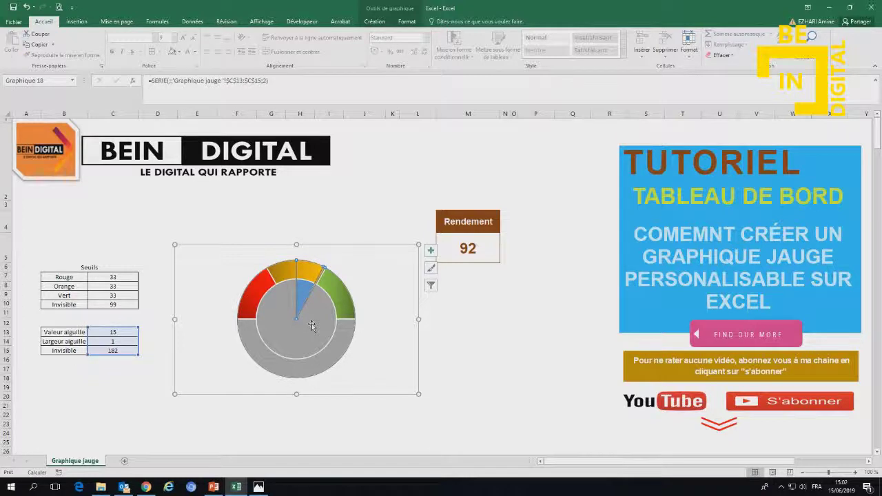
pyautogui.rightClick(312, 325)
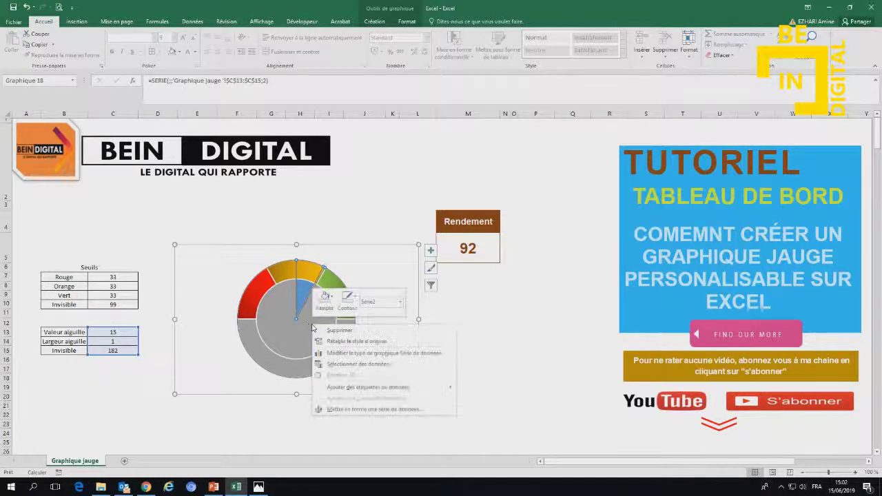
pyautogui.click(356, 409)
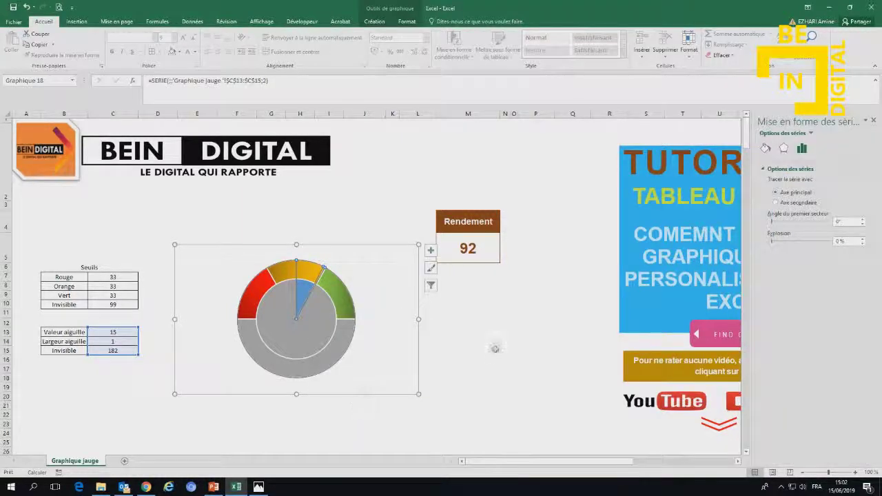
pyautogui.click(781, 204)
pyautogui.write('270')
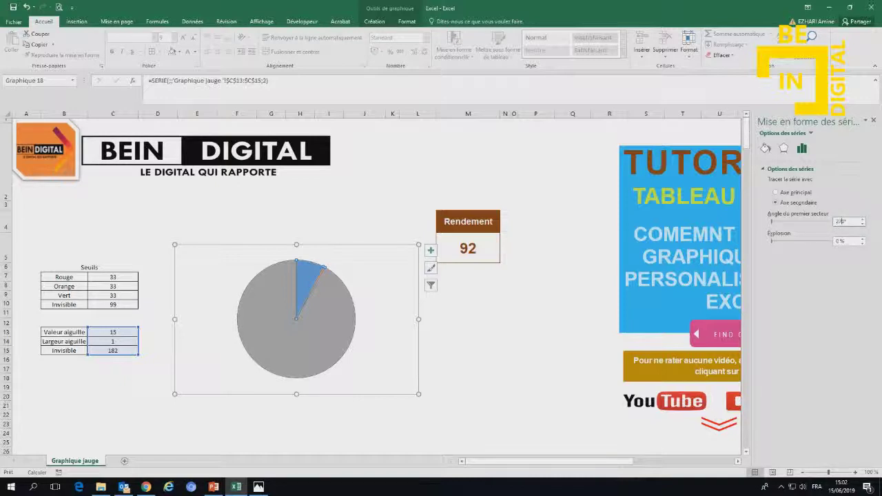
pyautogui.press('Return')
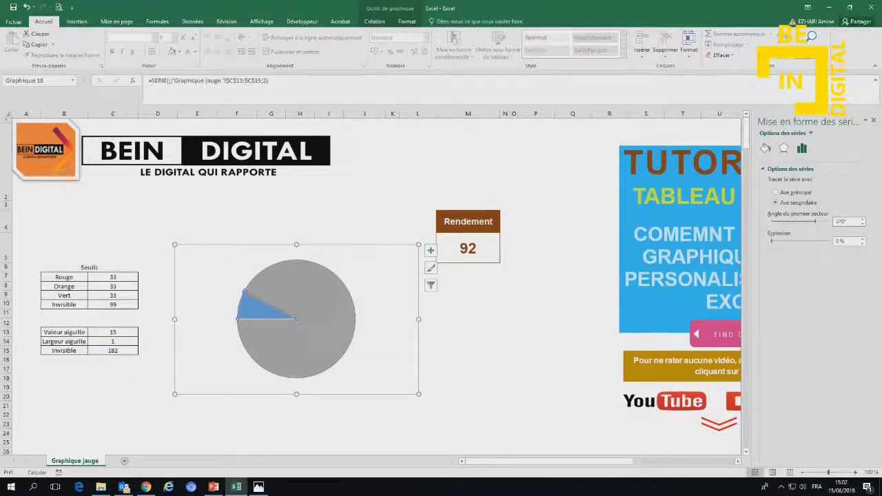
pyautogui.click(873, 122)
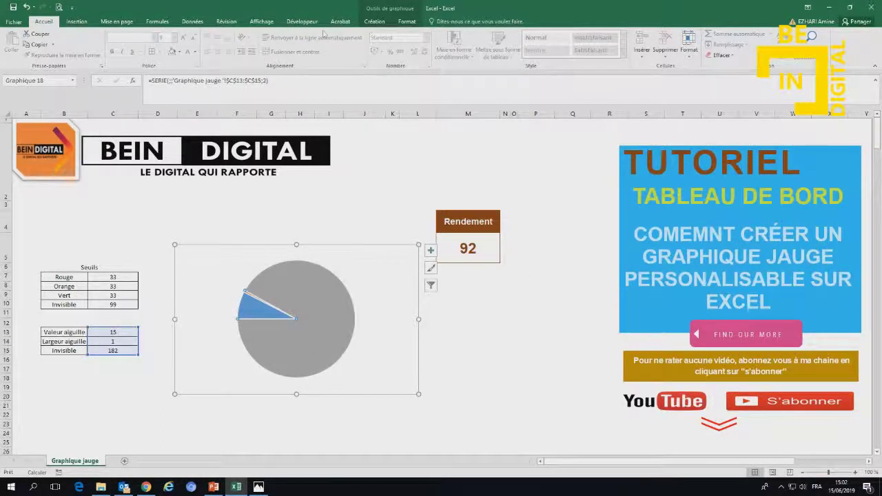
pyautogui.click(407, 21)
# Give the grey lower-half and blue needle-base slices no fill and no outline
pyautogui.click(365, 34)
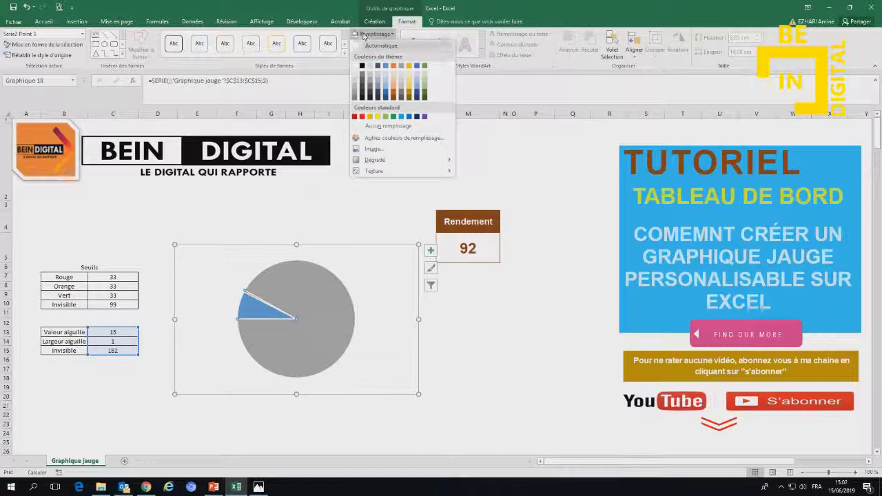
pyautogui.click(388, 125)
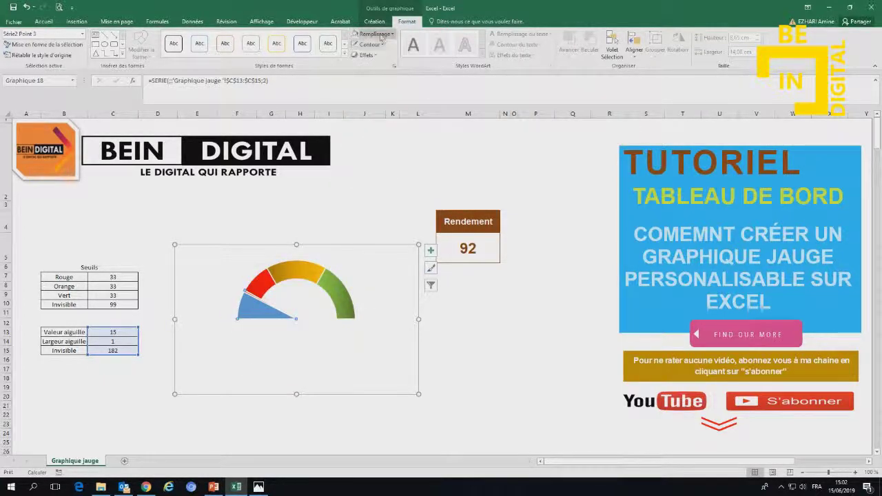
pyautogui.click(370, 44)
pyautogui.click(377, 138)
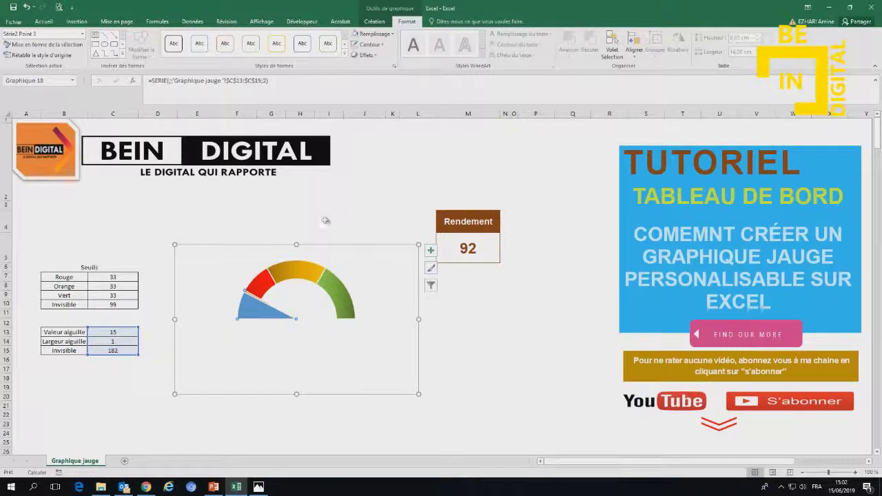
pyautogui.click(366, 34)
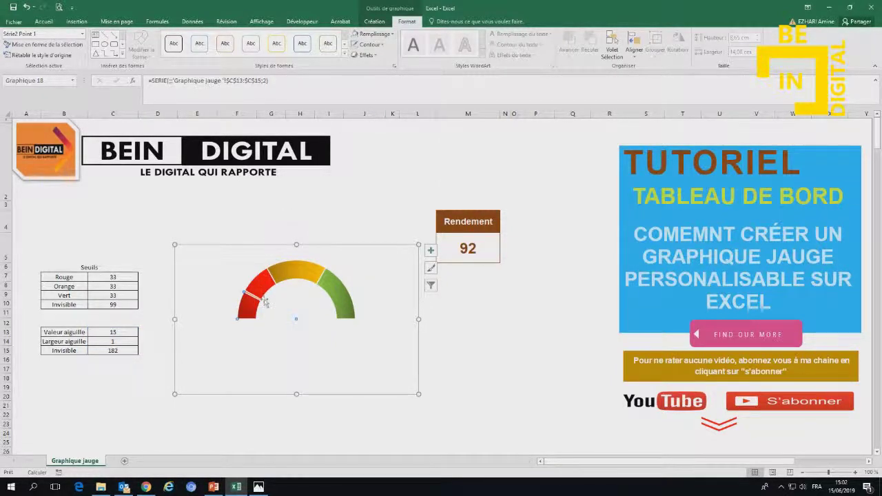
# Fill the thin needle slice black
pyautogui.click(258, 298)
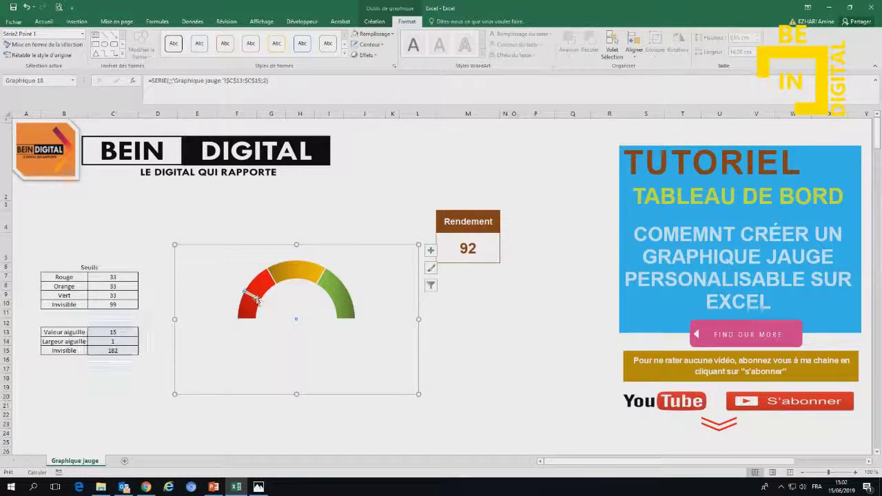
pyautogui.click(357, 46)
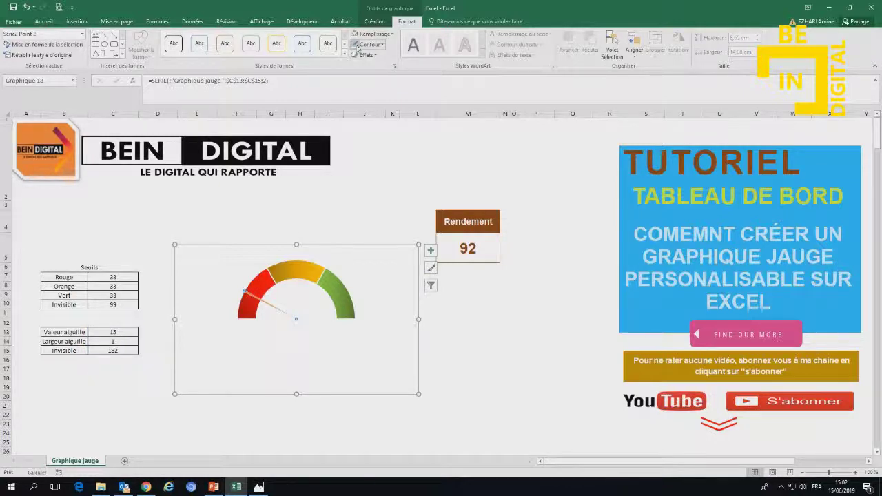
pyautogui.click(355, 165)
pyautogui.click(258, 300)
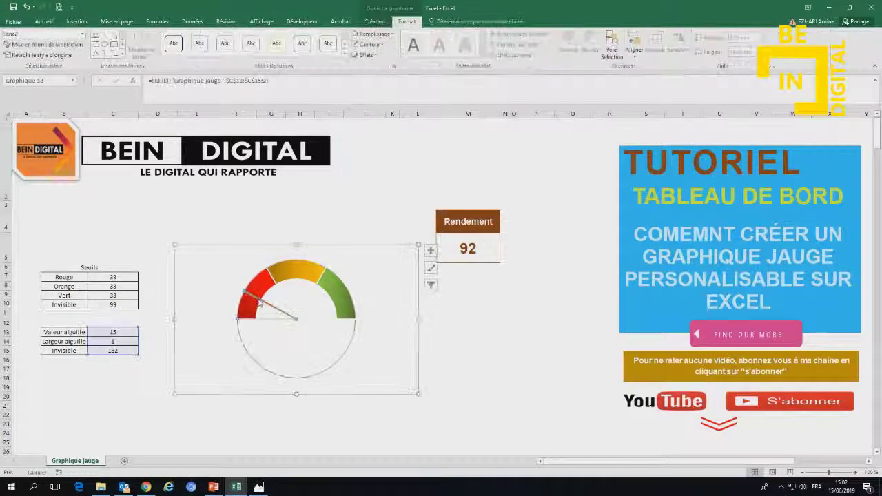
pyautogui.click(262, 302)
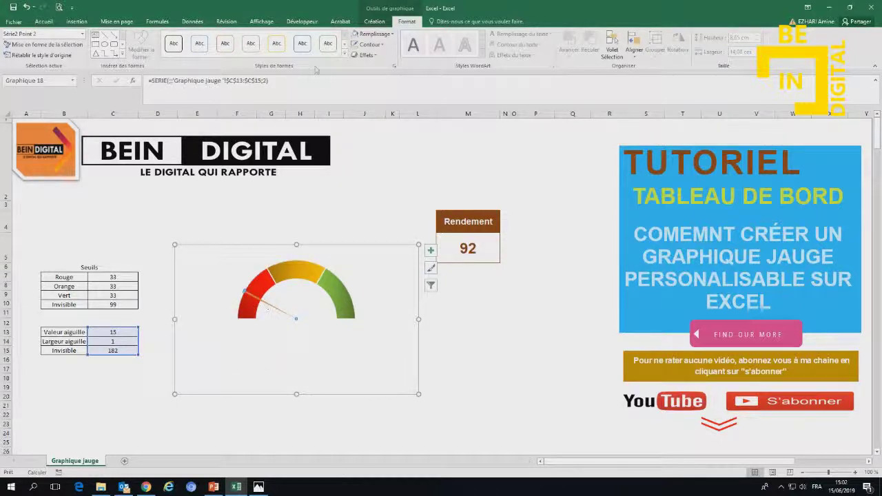
pyautogui.click(372, 34)
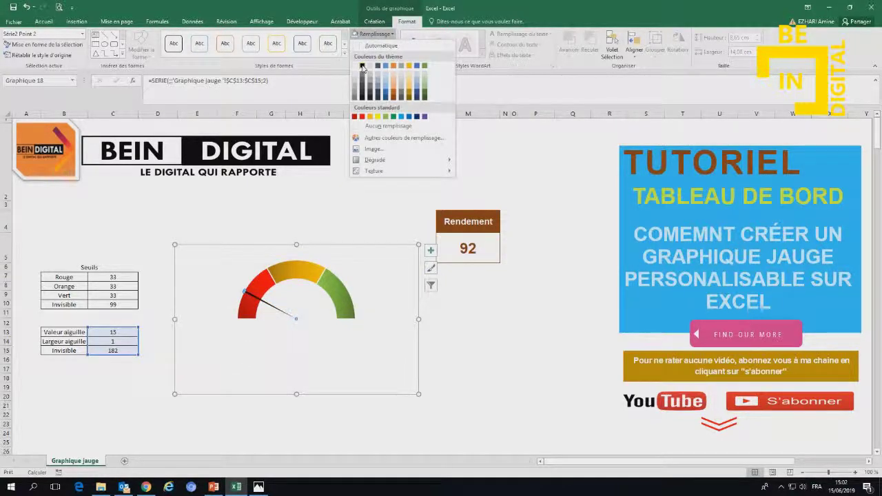
pyautogui.click(363, 67)
pyautogui.click(453, 158)
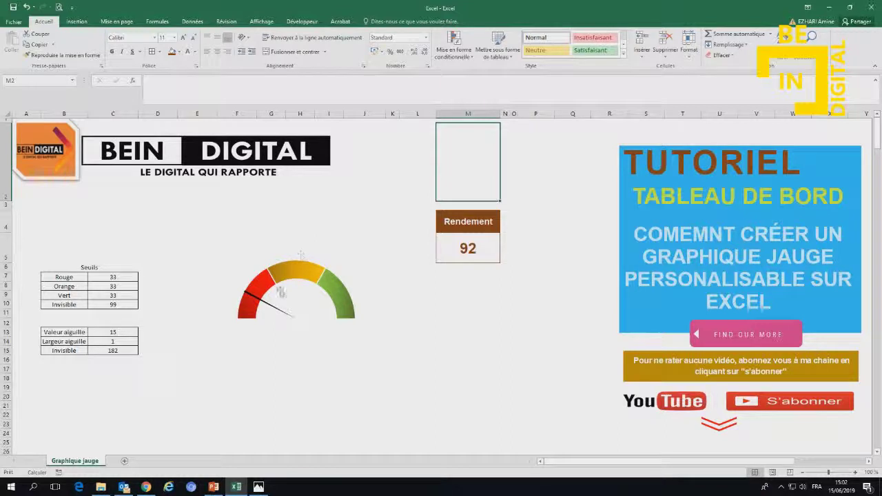
# Change Valeur aiguille in C13 to 30 so Invisible recalculates to 167
pyautogui.click(119, 331)
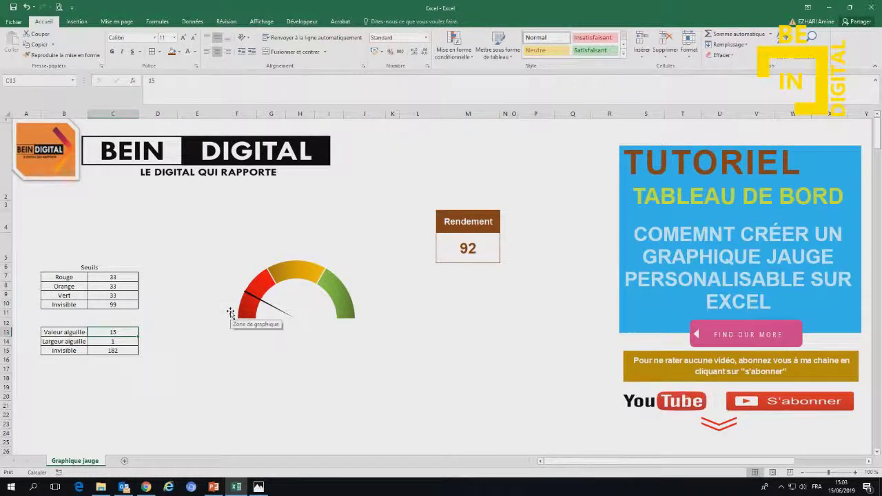
pyautogui.write('30')
pyautogui.press('Return')
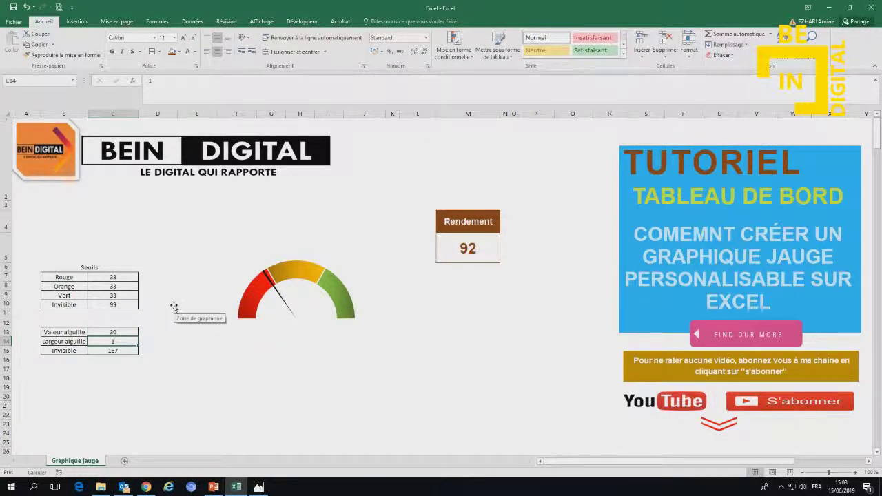
pyautogui.click(276, 292)
# Add data labels (30, 1, 167) to the needle series, positioned at Outside End
pyautogui.rightClick(277, 293)
pyautogui.moveTo(332, 352)
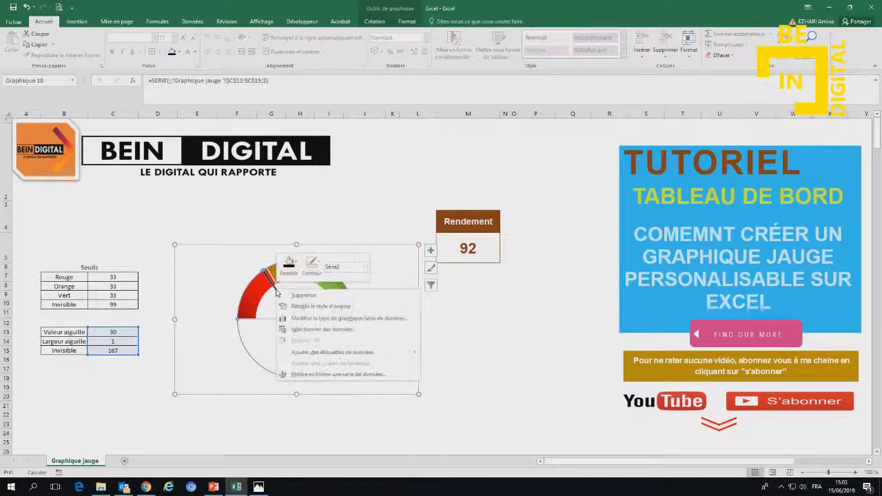
pyautogui.click(321, 352)
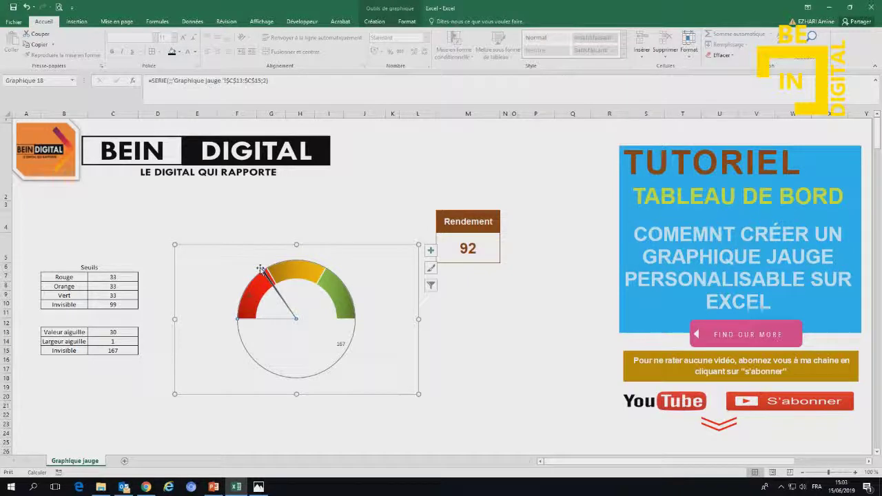
pyautogui.click(490, 359)
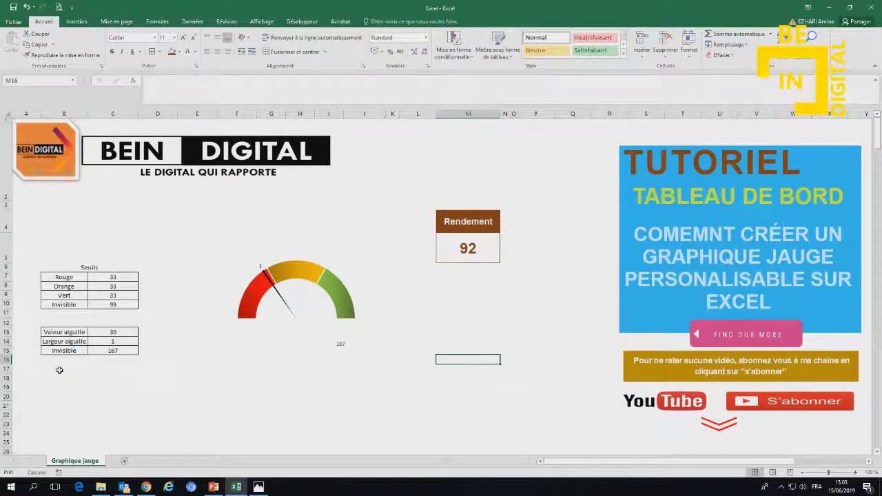
pyautogui.click(268, 281)
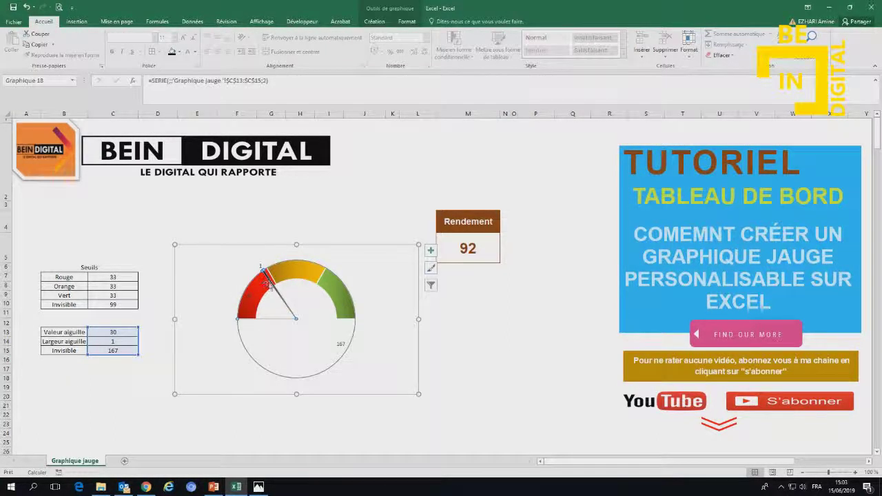
pyautogui.rightClick(271, 284)
pyautogui.click(313, 356)
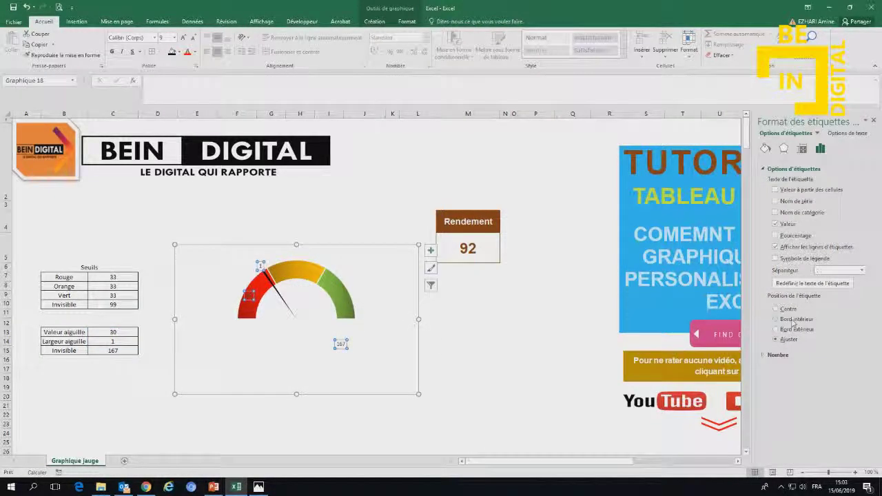
pyautogui.click(794, 329)
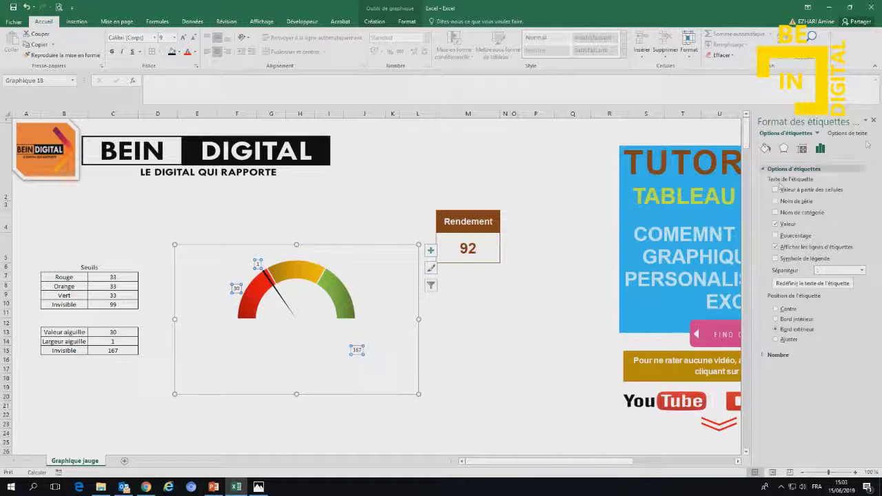
pyautogui.click(873, 121)
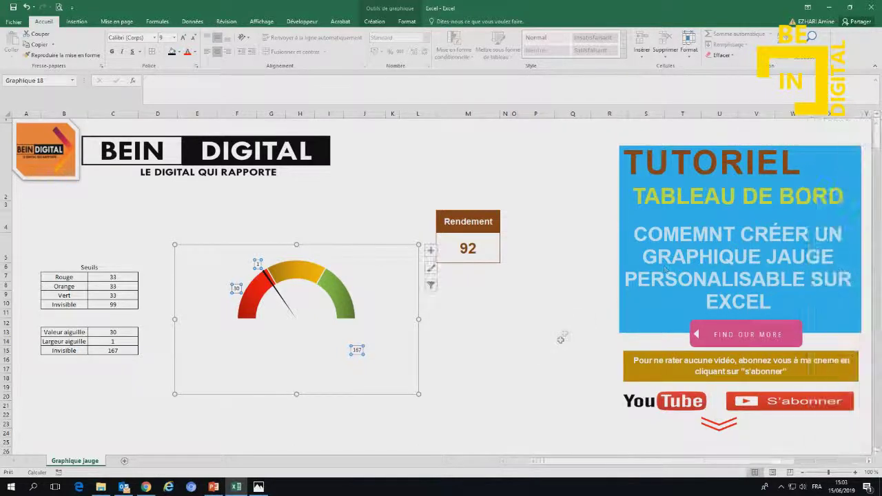
pyautogui.click(572, 341)
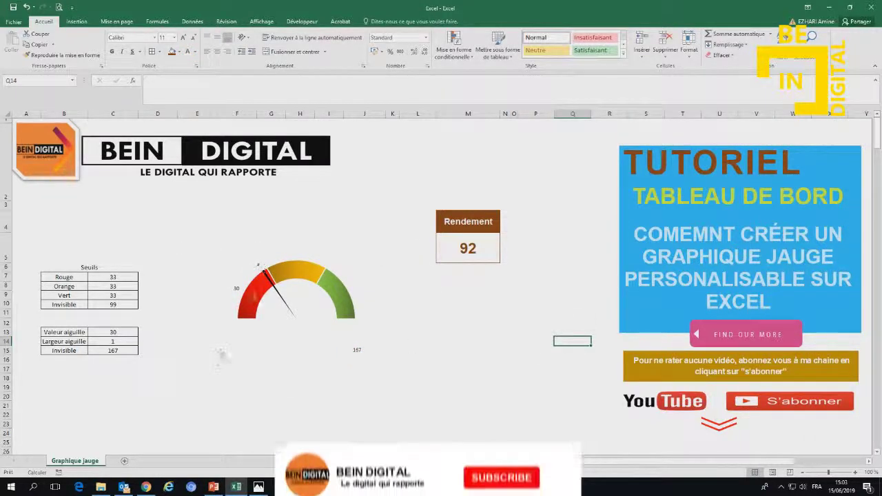
# Enter the labels 'Valeur invisible' in B17 and 'Valeur aiguille' in B18
pyautogui.click(60, 360)
pyautogui.click(59, 370)
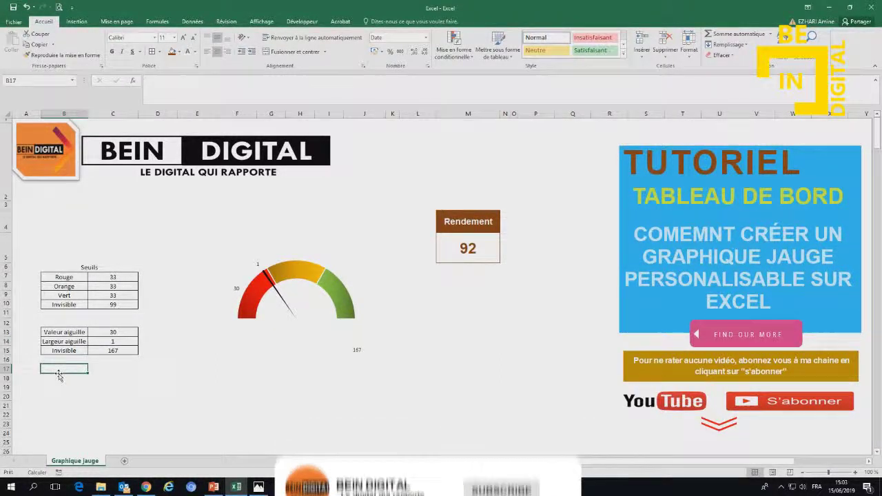
pyautogui.write('Vale')
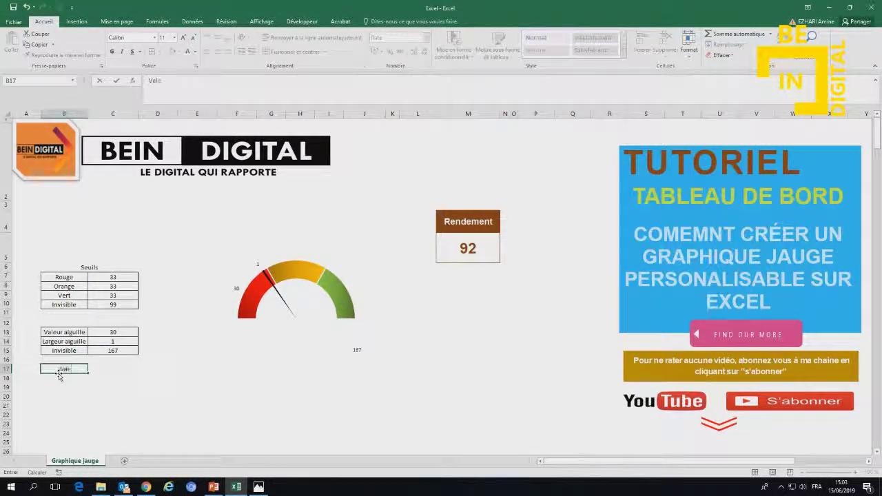
pyautogui.write('ur invisi')
pyautogui.write('ble')
pyautogui.press('Return')
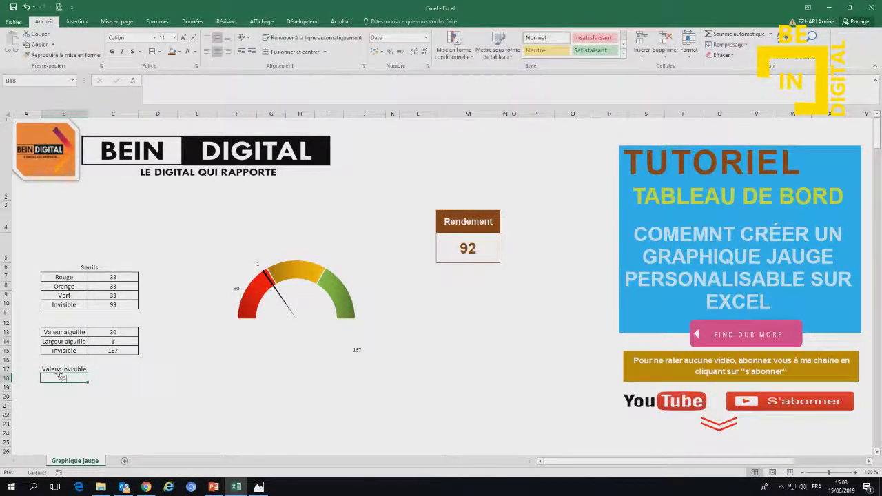
pyautogui.write('A')
pyautogui.press('BackSpace')
pyautogui.write('Valueir')
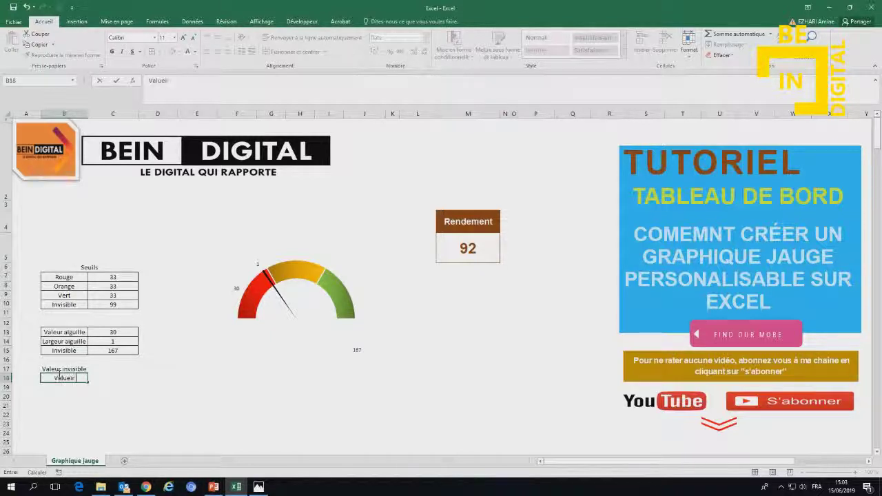
pyautogui.write(' aiguille')
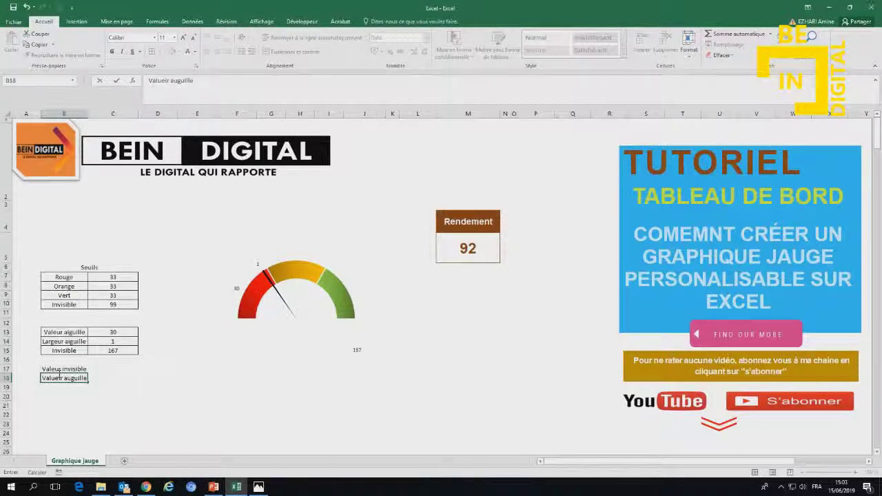
pyautogui.press('Return')
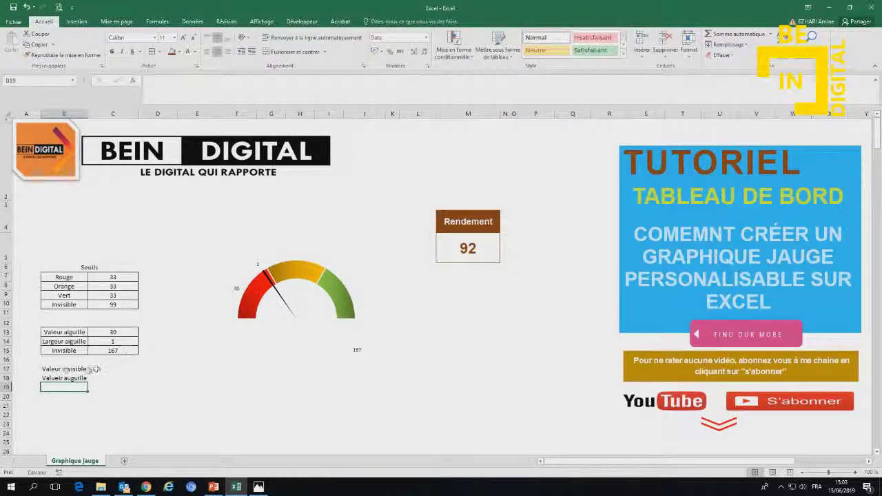
pyautogui.doubleClick(71, 376)
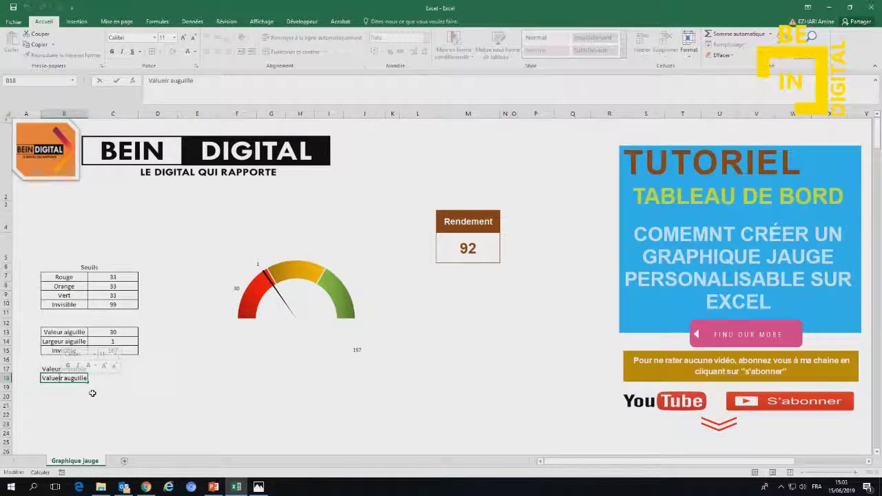
pyautogui.press('BackSpace')
pyautogui.press('Return')
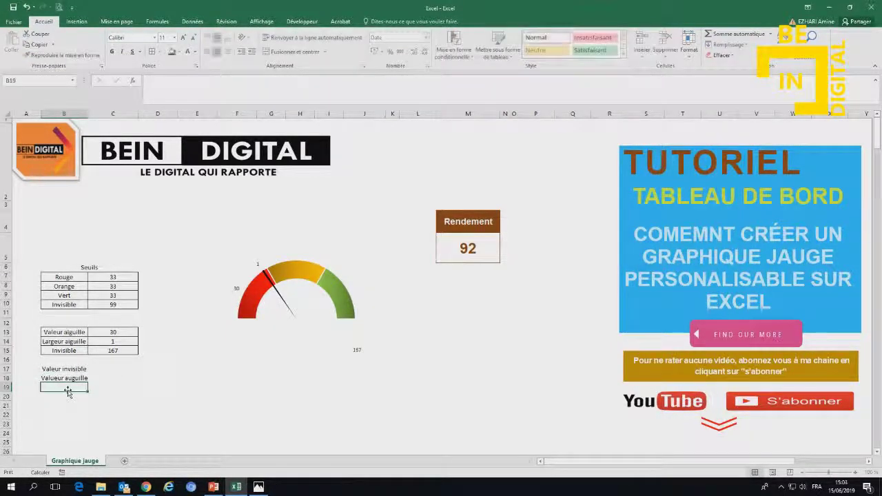
# Widen column B and enter 'Valeur invisible' in B19
pyautogui.moveTo(88, 113); pyautogui.dragTo(98, 113)
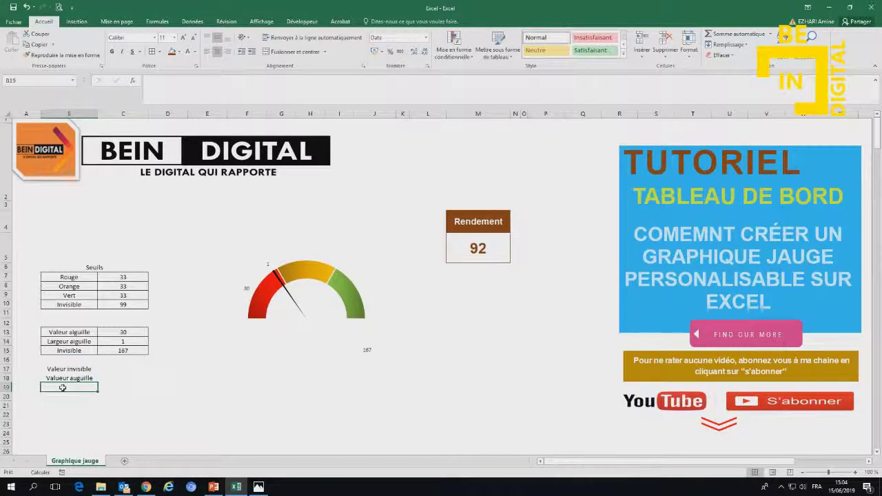
pyautogui.write('Valeur invisible')
pyautogui.press('Return')
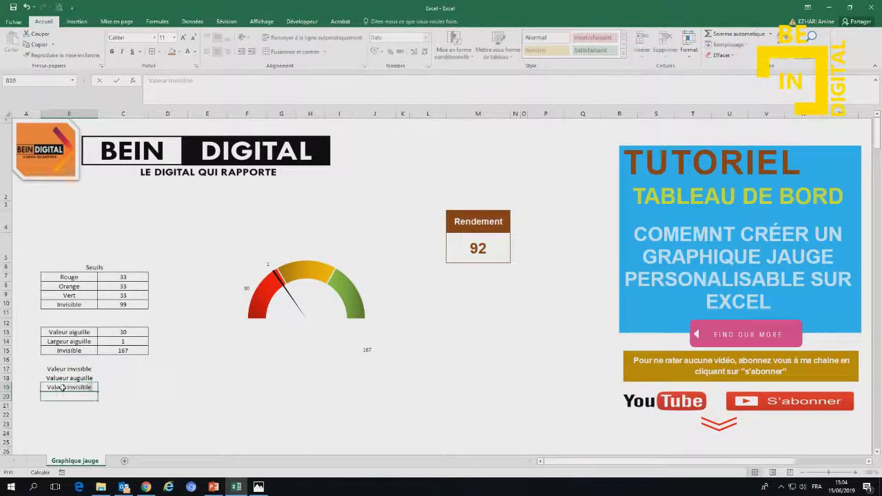
pyautogui.moveTo(116, 369); pyautogui.dragTo(113, 387)
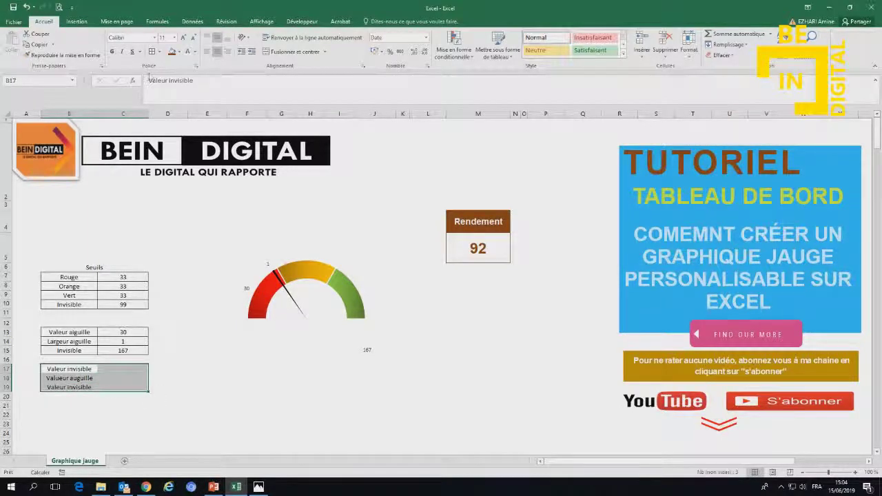
# Border the B17:C19 block and link C18 to the needle value with =C13
pyautogui.click(124, 369)
pyautogui.click(138, 377)
pyautogui.write('=')
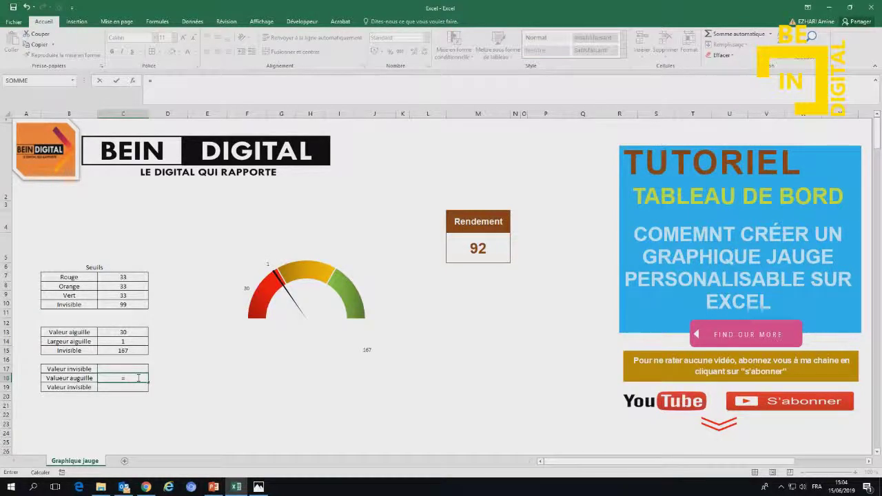
pyautogui.click(131, 333)
pyautogui.press('Return')
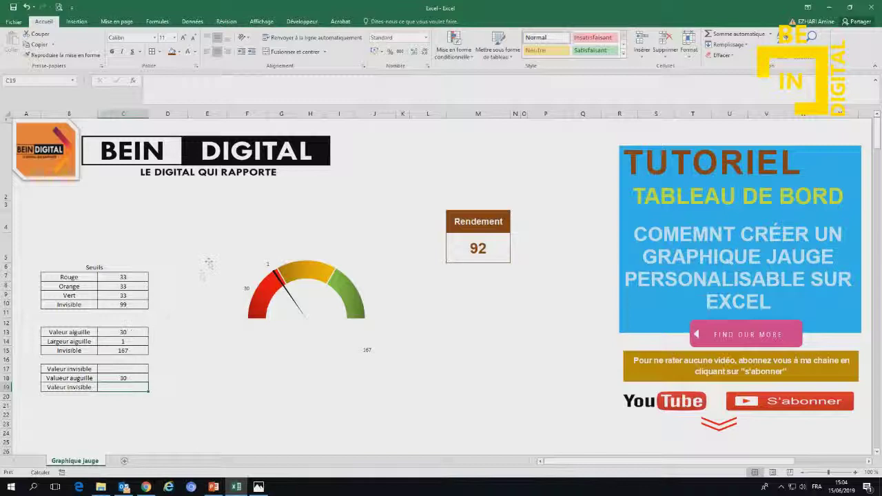
# Open the needle series' data label formatting pane, then close it again
pyautogui.click(281, 286)
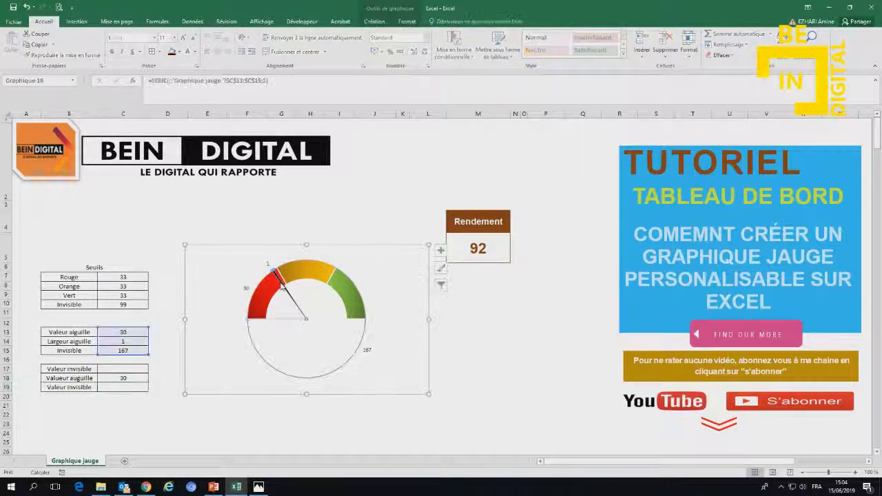
pyautogui.rightClick(281, 287)
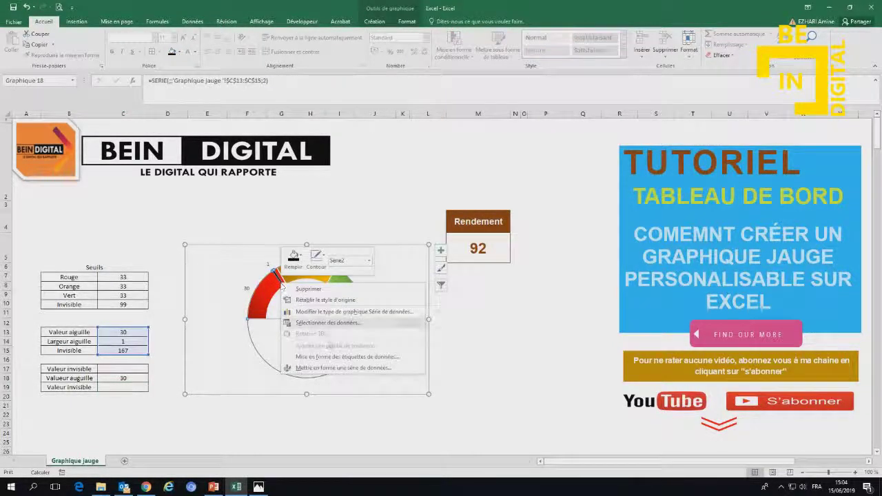
pyautogui.click(332, 358)
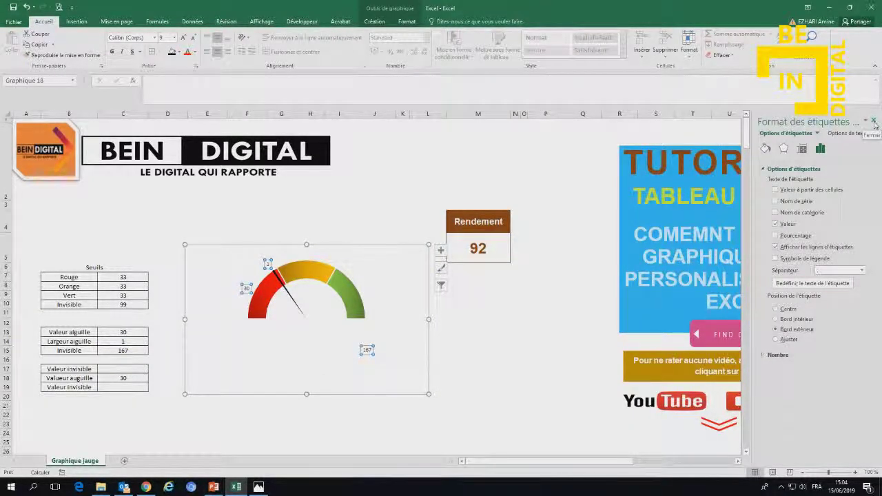
pyautogui.click(874, 121)
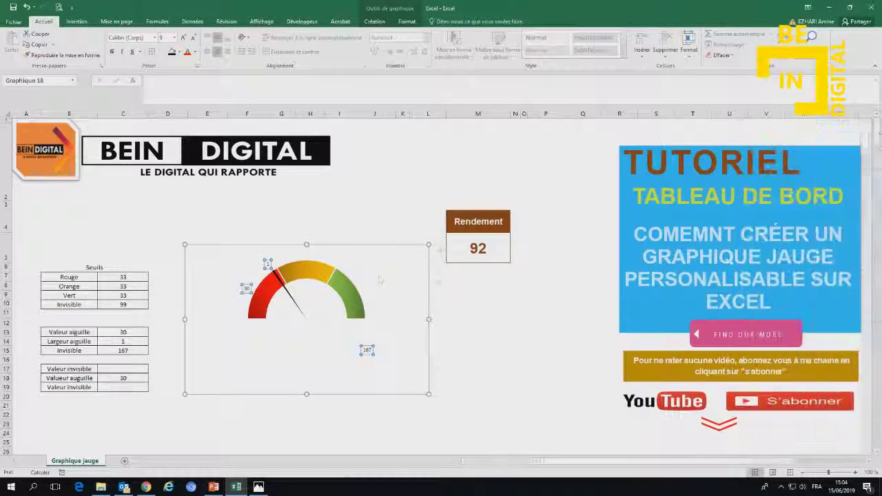
pyautogui.click(281, 288)
pyautogui.rightClick(281, 288)
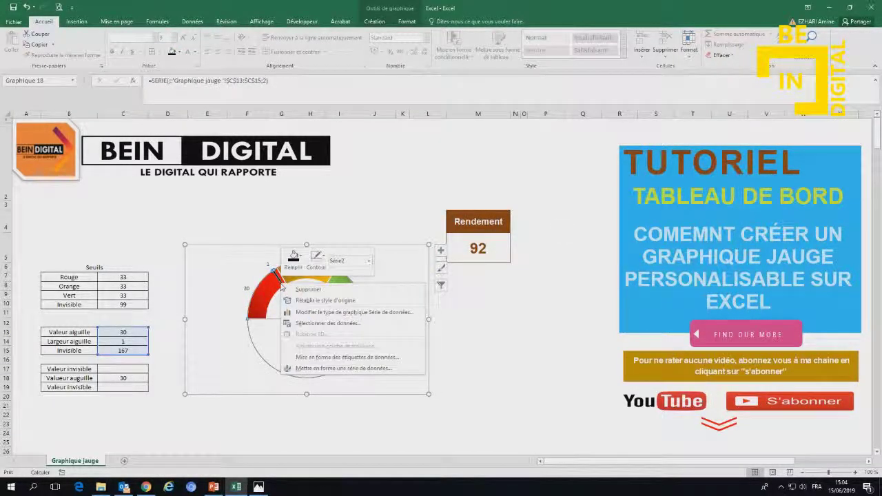
# Set Série2's category axis labels to C17:C19
pyautogui.click(328, 323)
pyautogui.click(493, 252)
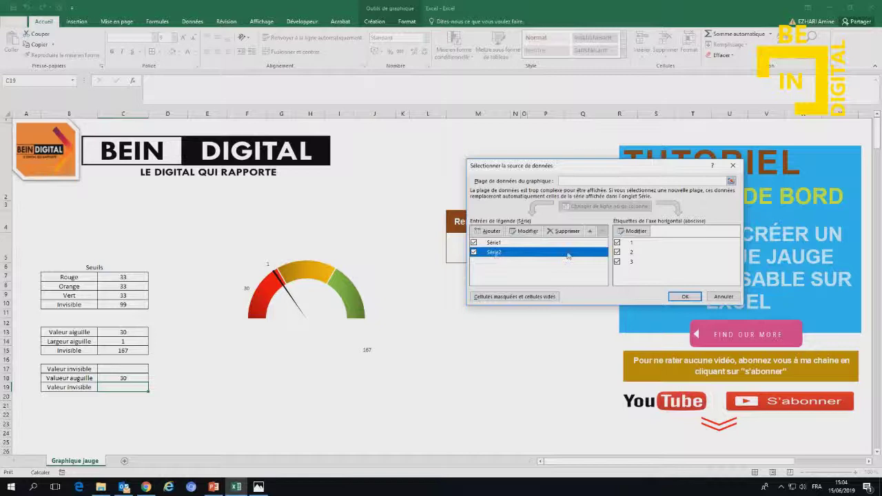
pyautogui.click(634, 231)
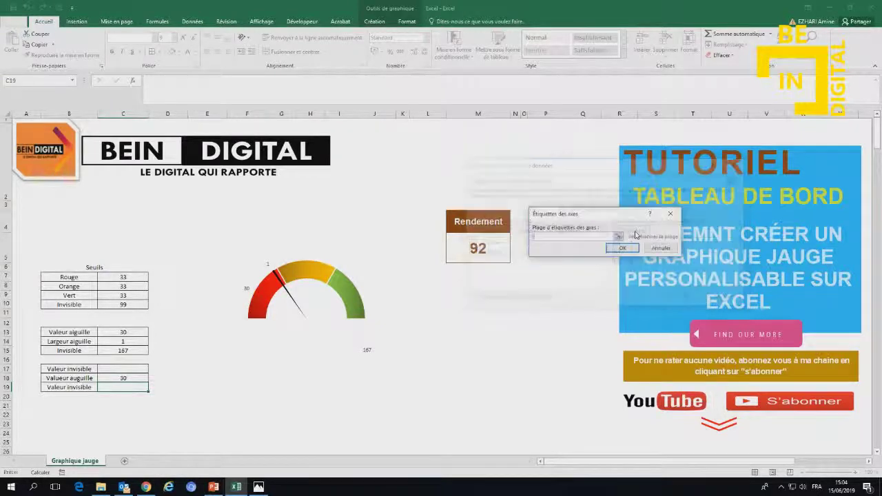
pyautogui.moveTo(126, 369); pyautogui.dragTo(124, 387)
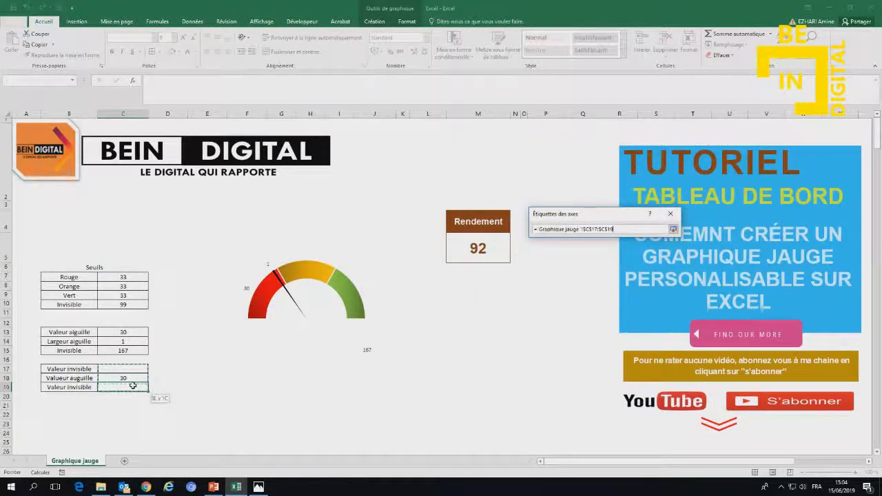
pyautogui.click(620, 250)
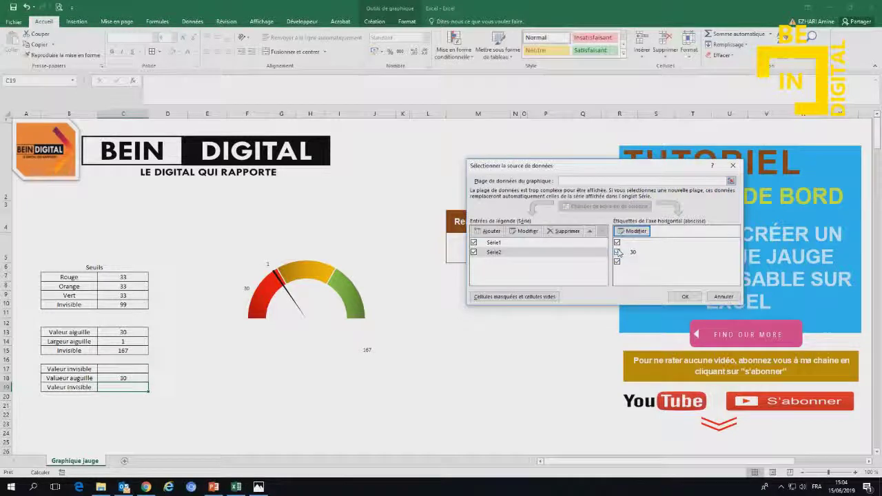
pyautogui.click(679, 297)
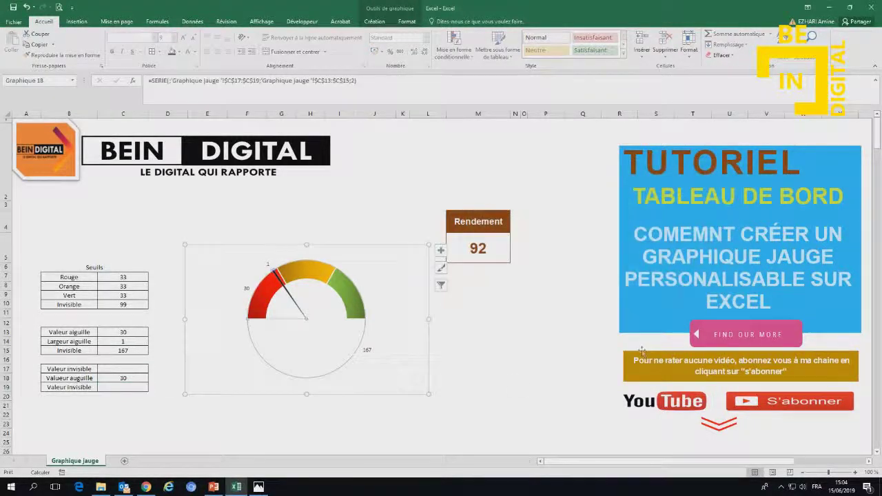
# Make the needle labels show Category Name instead of Value, leaving only 30
pyautogui.rightClick(288, 292)
pyautogui.click(351, 366)
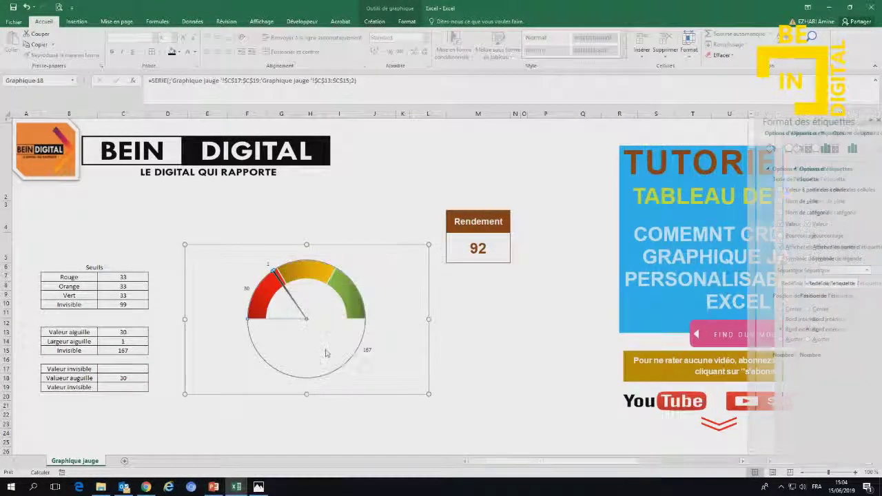
pyautogui.click(782, 215)
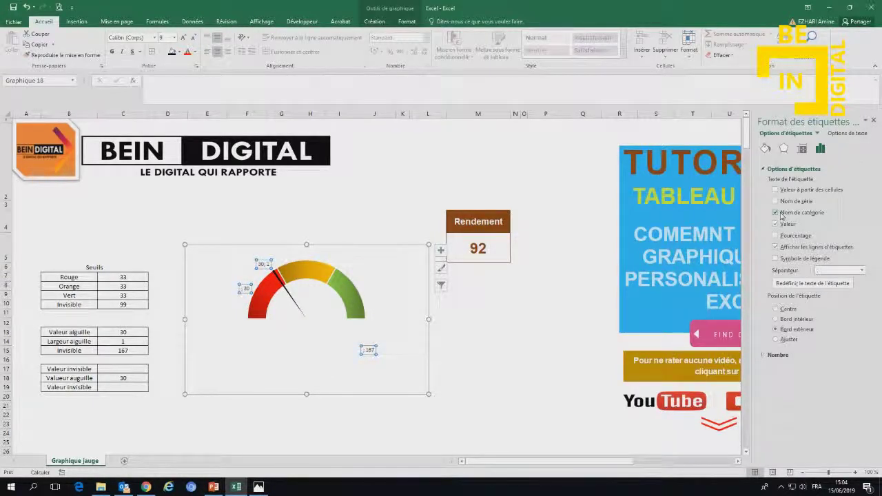
pyautogui.click(779, 226)
pyautogui.click(516, 341)
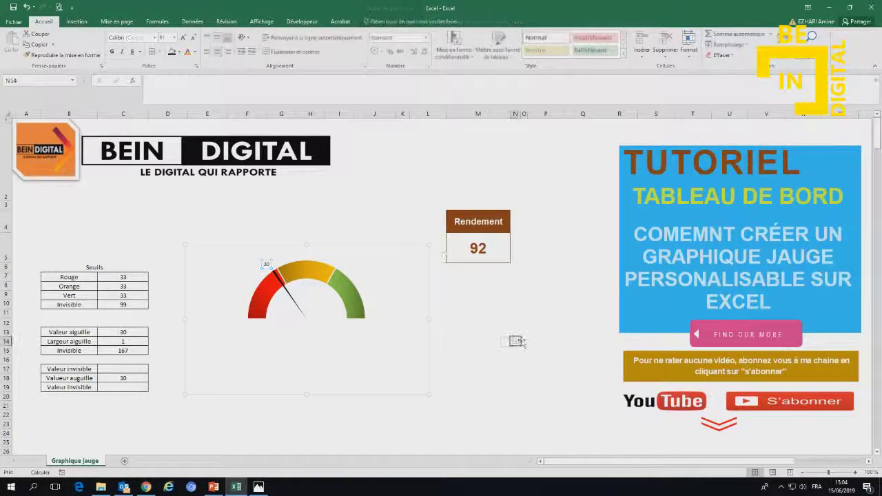
pyautogui.click(137, 377)
pyautogui.moveTo(266, 264)
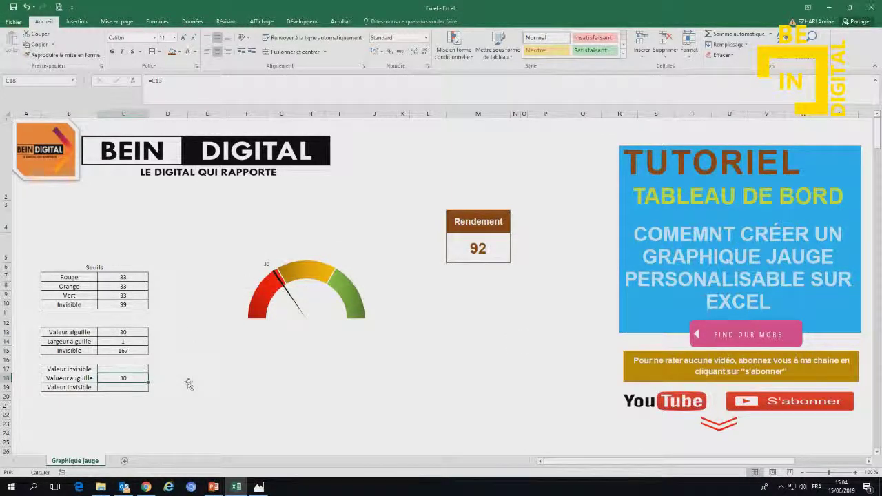
# Make C18 show the label =C13&"%" and link the needle value C13 to Rendement with =M5
pyautogui.doubleClick(141, 378)
pyautogui.write('&"%"')
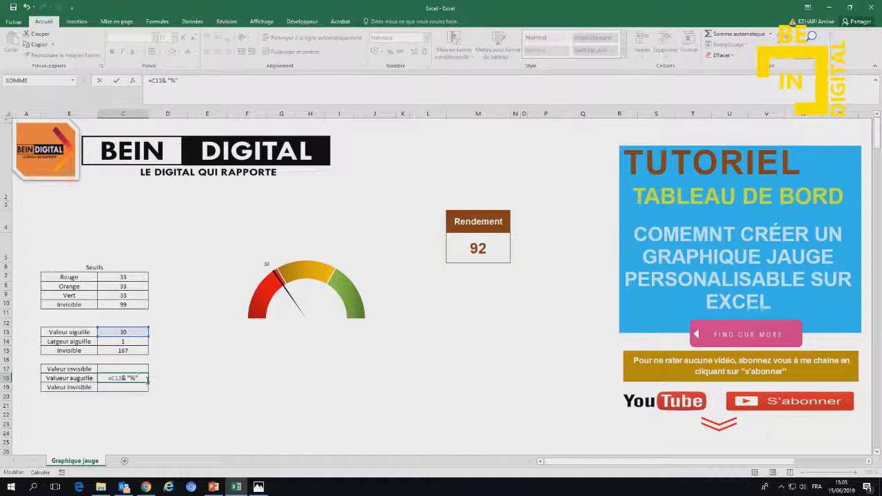
pyautogui.hotkey('ctrl', 'Return')
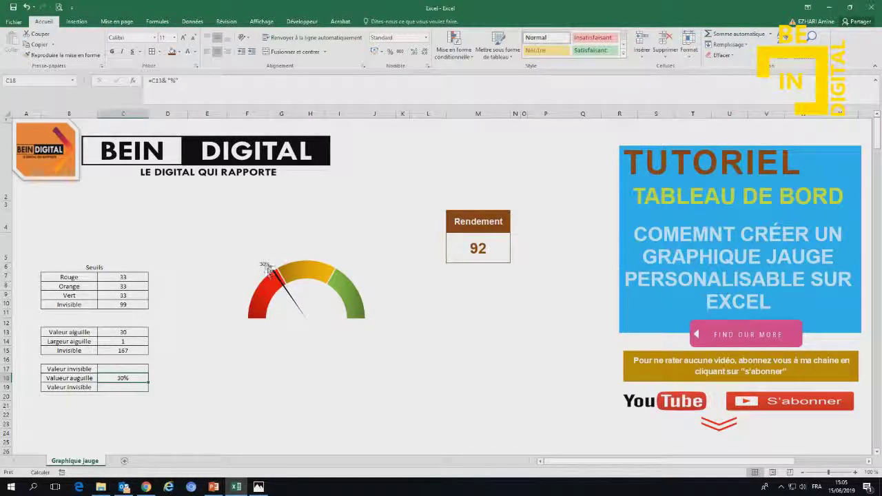
pyautogui.click(129, 334)
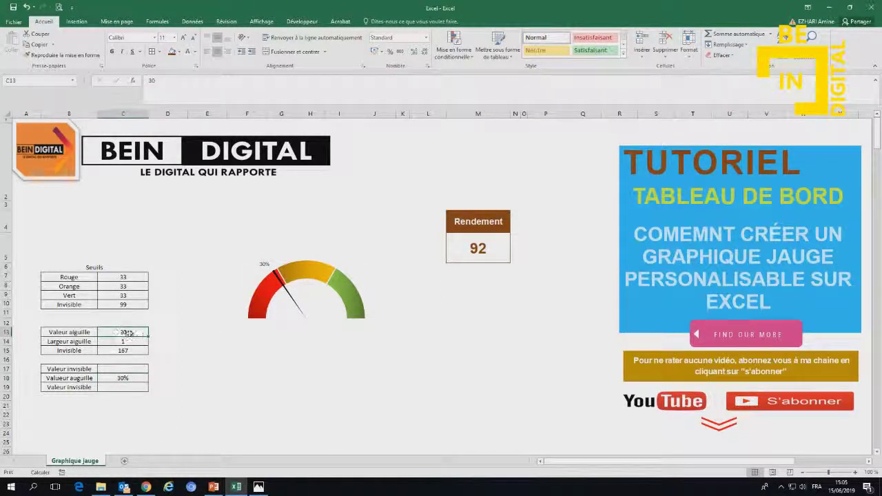
pyautogui.write('=')
pyautogui.click(473, 249)
pyautogui.press('Return')
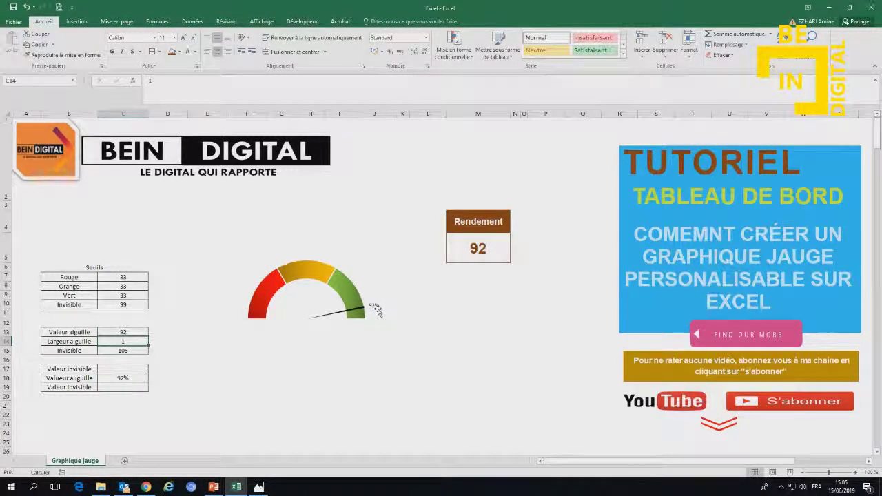
# Re-enter the Rendement value in M5 unchanged so the needle shows 92%
pyautogui.doubleClick(503, 249)
pyautogui.write('%')
pyautogui.press('BackSpace')
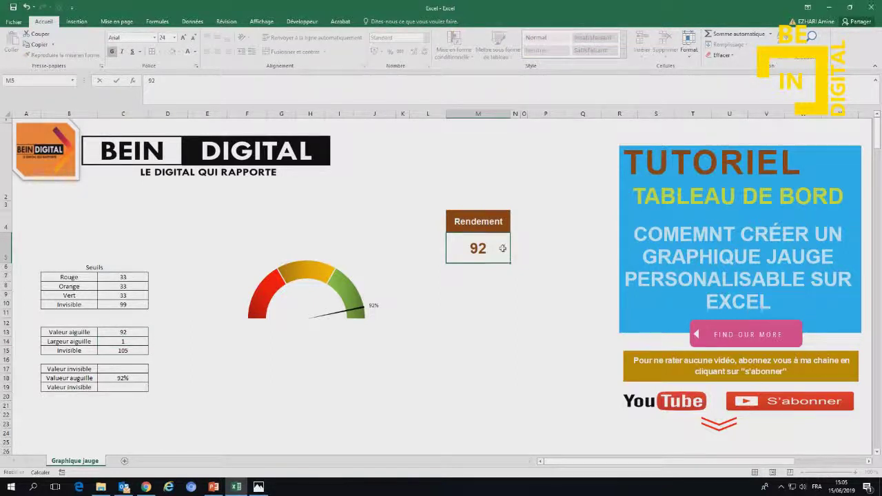
pyautogui.press('Return')
pyautogui.click(470, 322)
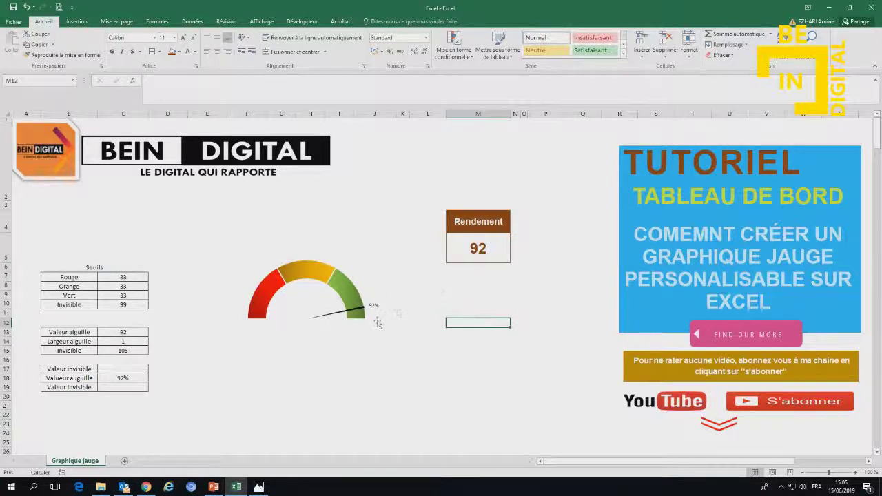
# Set the gauge thresholds to Rouge 80, Orange 10 and Vert 10
pyautogui.click(133, 276)
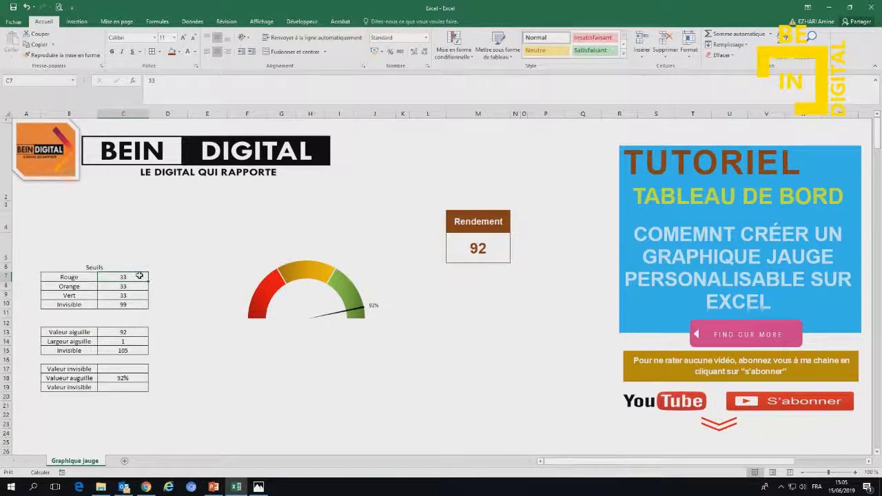
pyautogui.write('80')
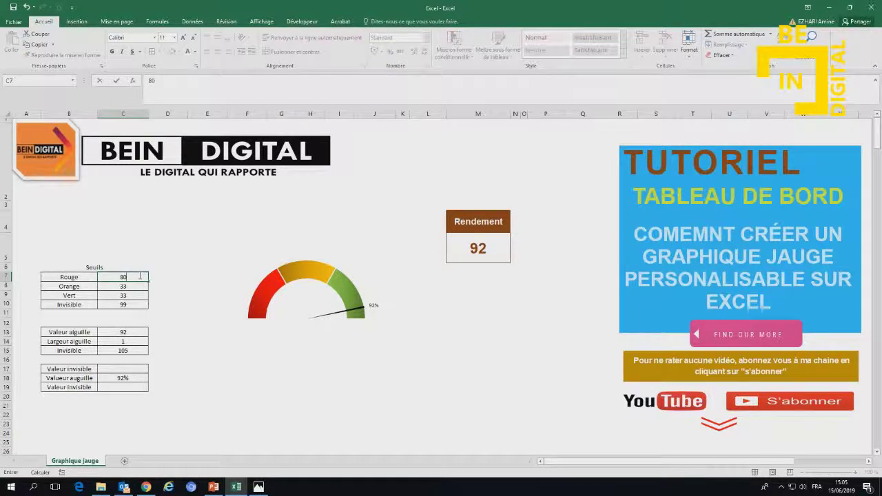
pyautogui.press('Return')
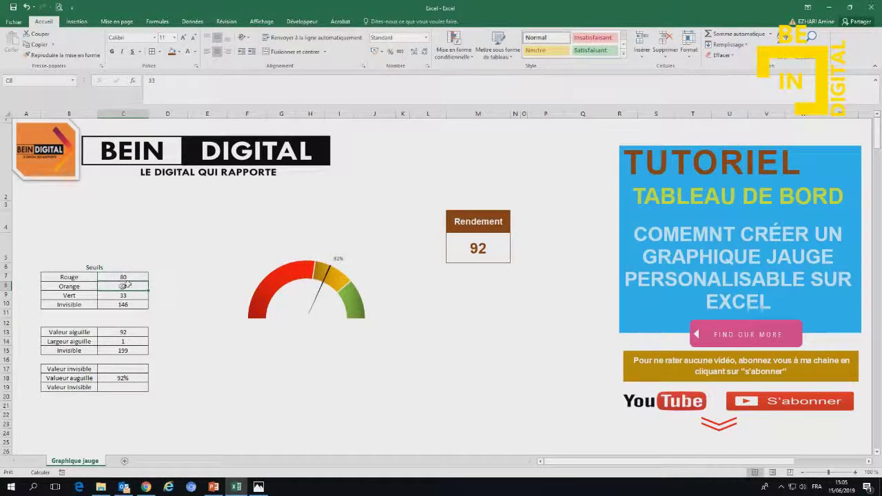
pyautogui.write('10')
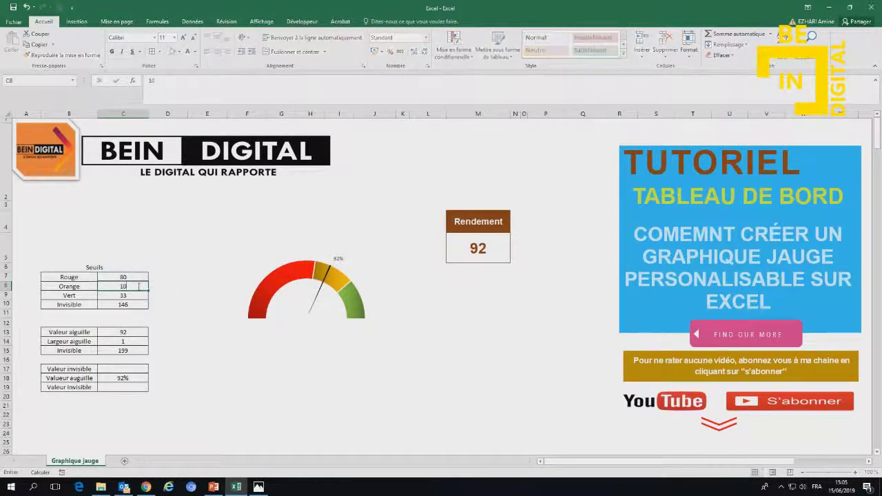
pyautogui.press('Return')
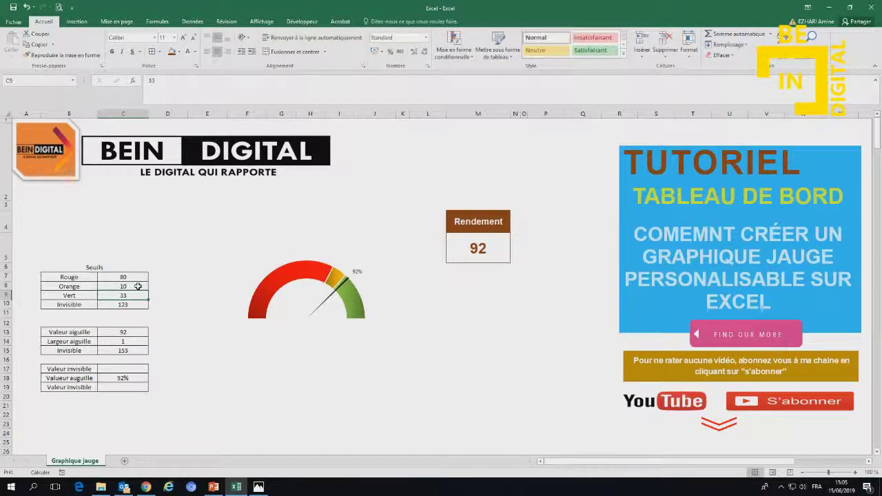
pyautogui.write('10')
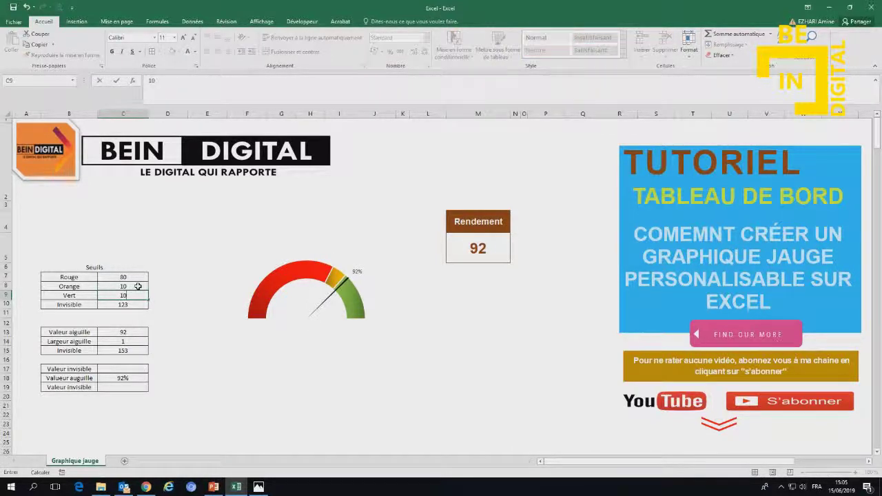
pyautogui.press('Return')
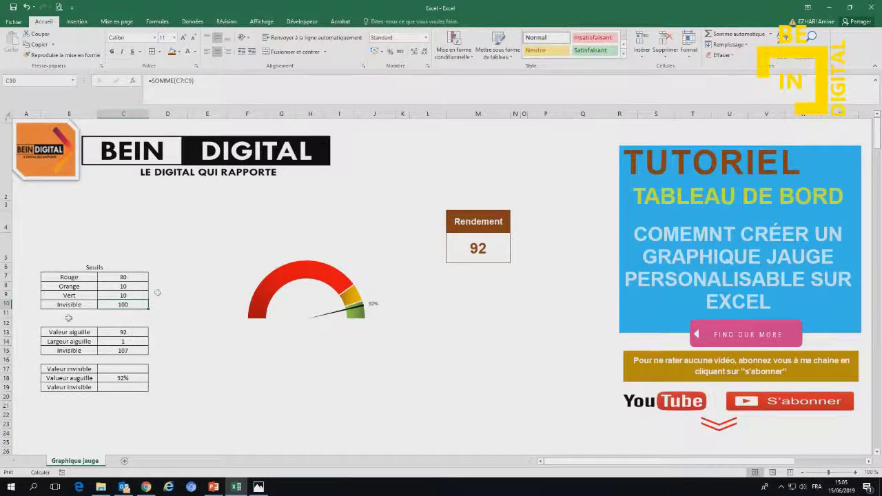
pyautogui.click(467, 247)
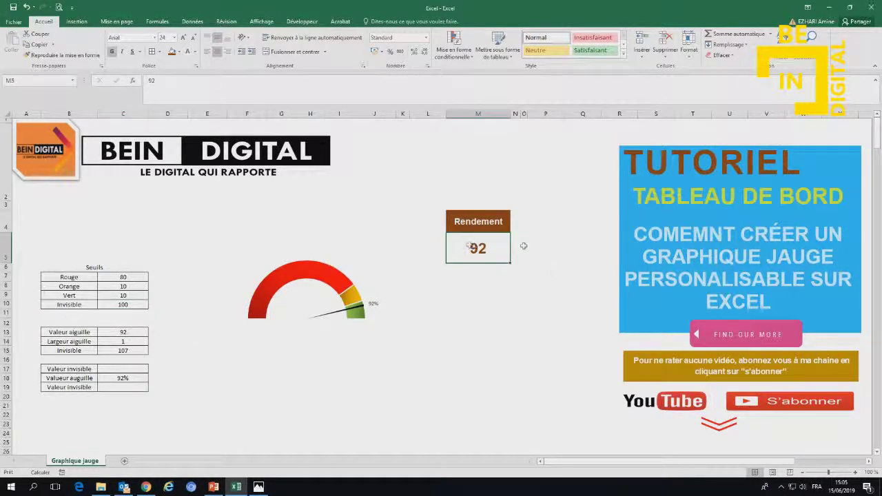
pyautogui.write('80')
pyautogui.press('Return')
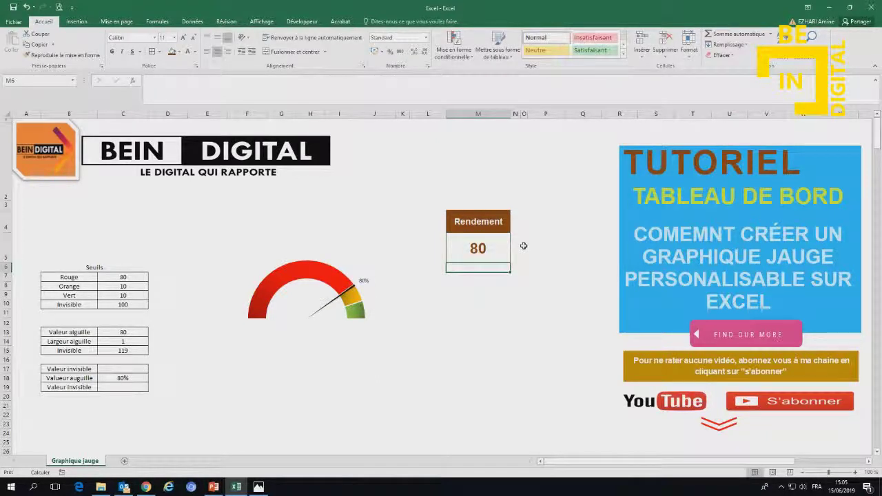
pyautogui.click(478, 248)
pyautogui.write('50')
pyautogui.press('Return')
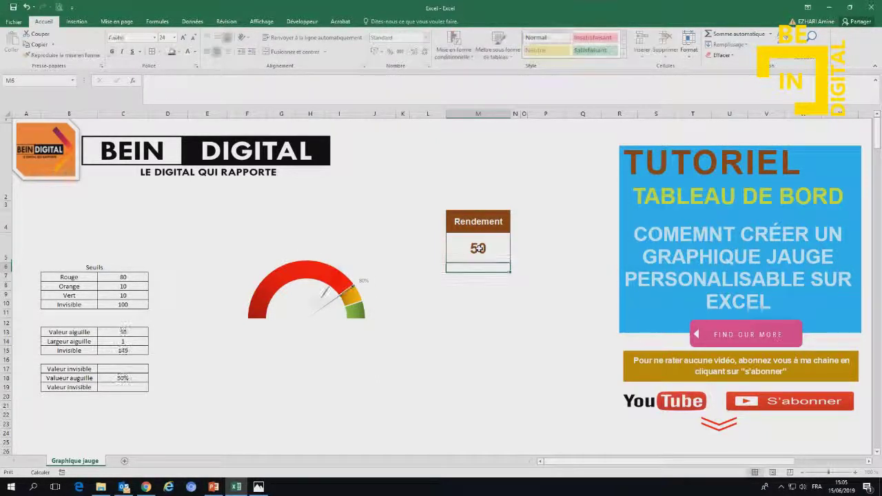
pyautogui.click(474, 248)
pyautogui.write('40')
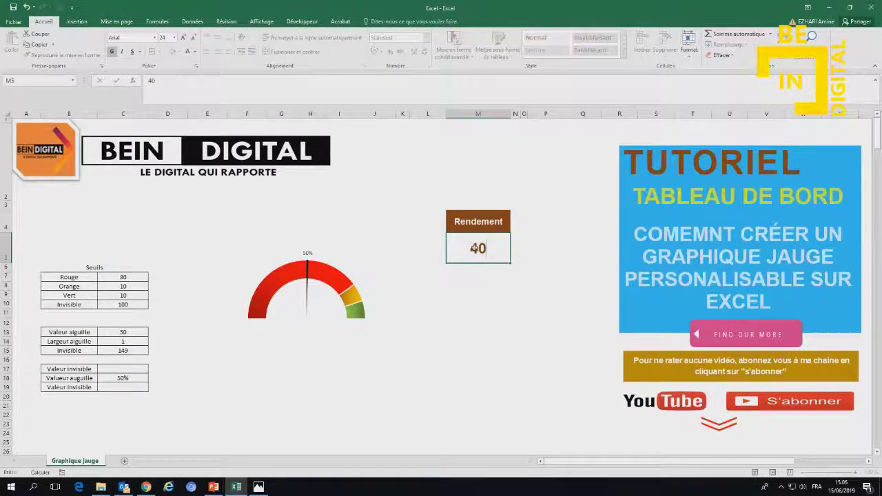
pyautogui.press('Return')
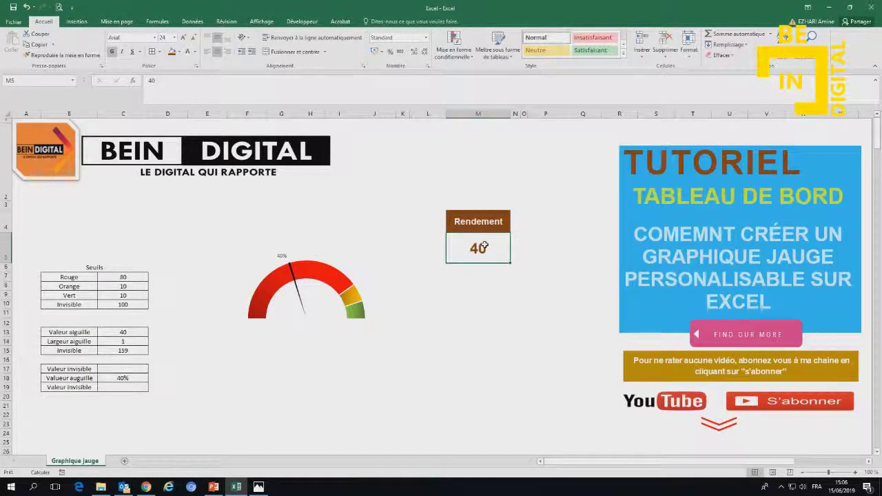
pyautogui.write('0')
pyautogui.press('Return')
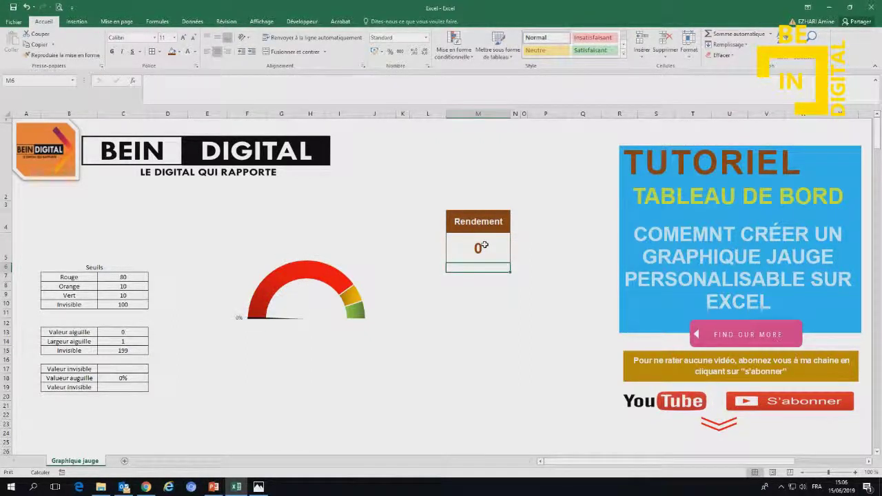
pyautogui.press('Up')
pyautogui.write('1')
pyautogui.press('Return')
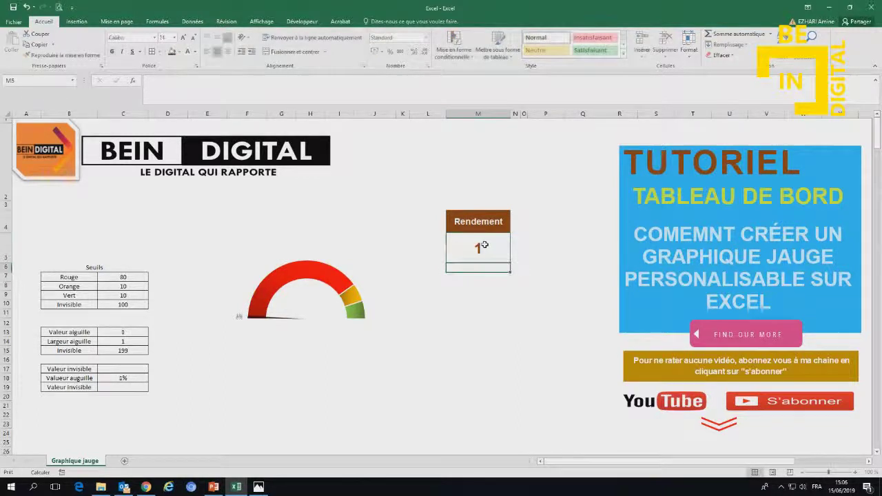
pyautogui.click(484, 245)
pyautogui.write('8')
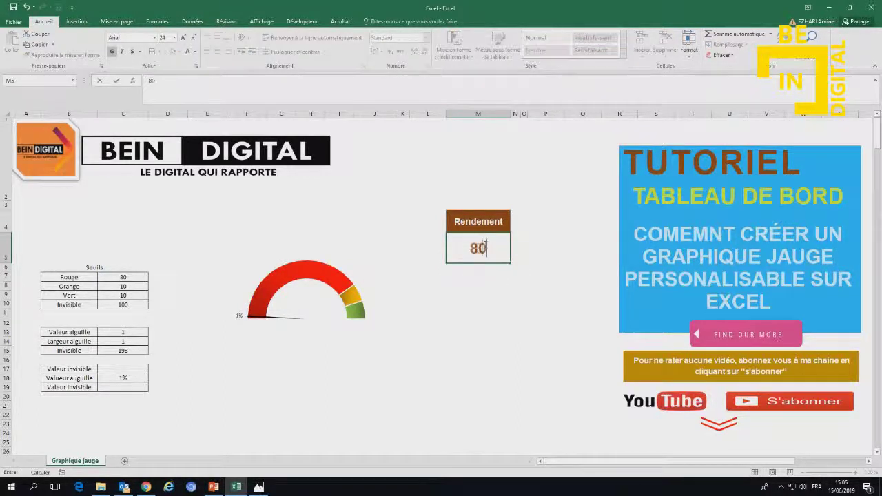
pyautogui.write('0')
pyautogui.press('Return')
pyautogui.click(485, 245)
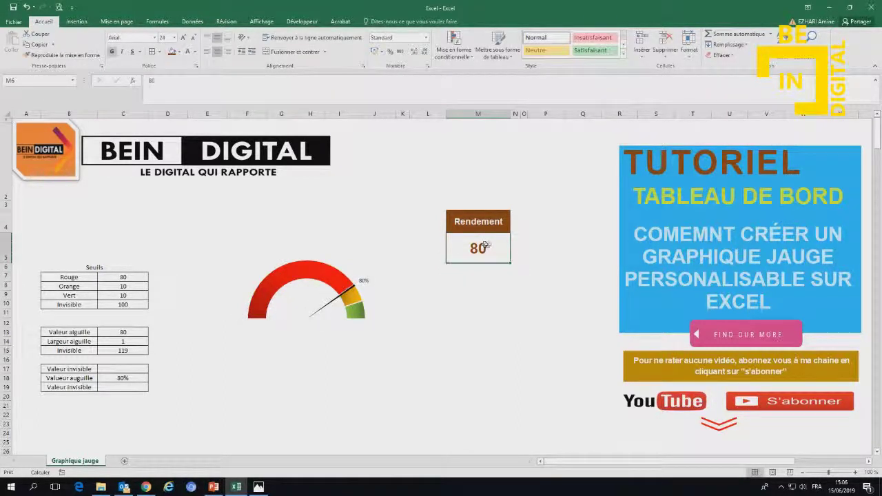
pyautogui.write('92')
pyautogui.press('Return')
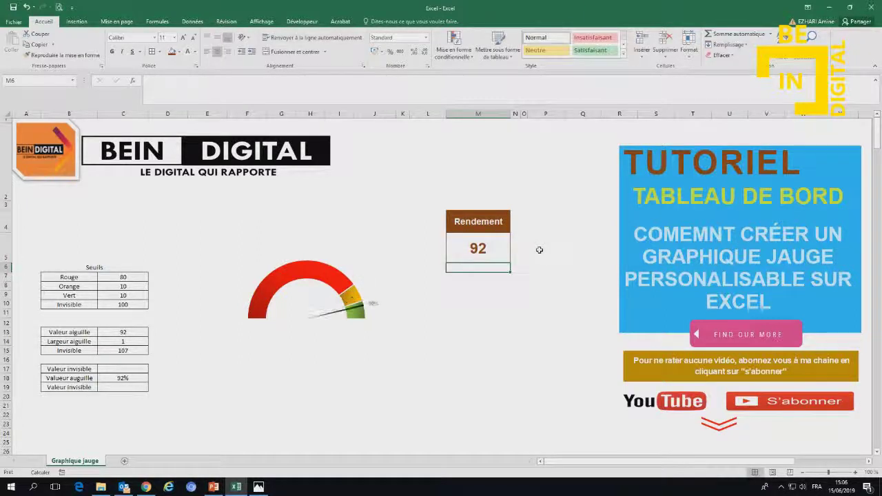
pyautogui.click(478, 247)
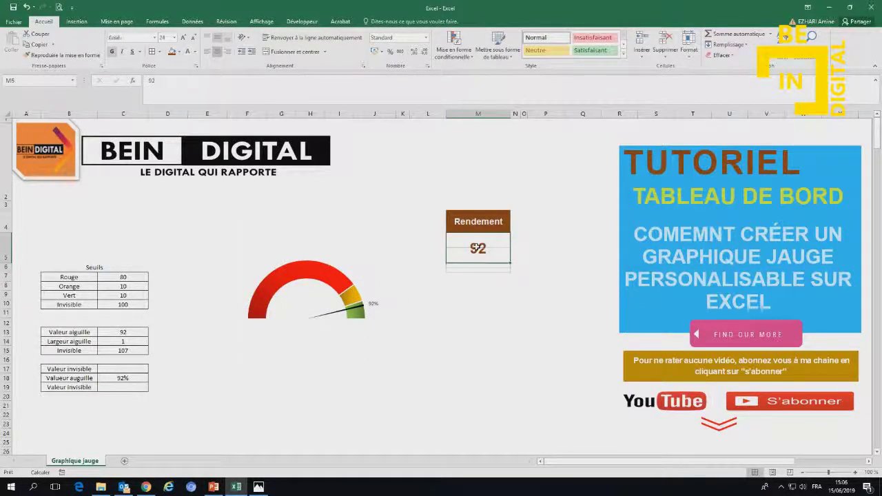
pyautogui.click(122, 342)
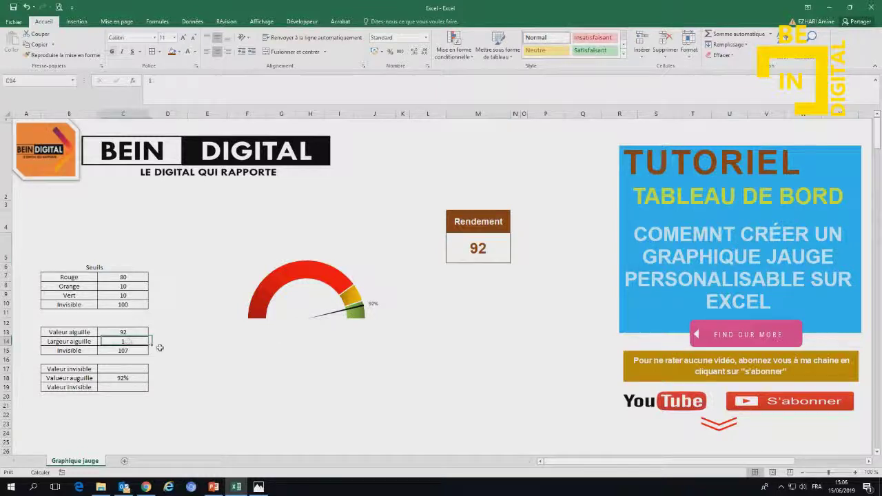
pyautogui.write('0,5')
pyautogui.press('Return')
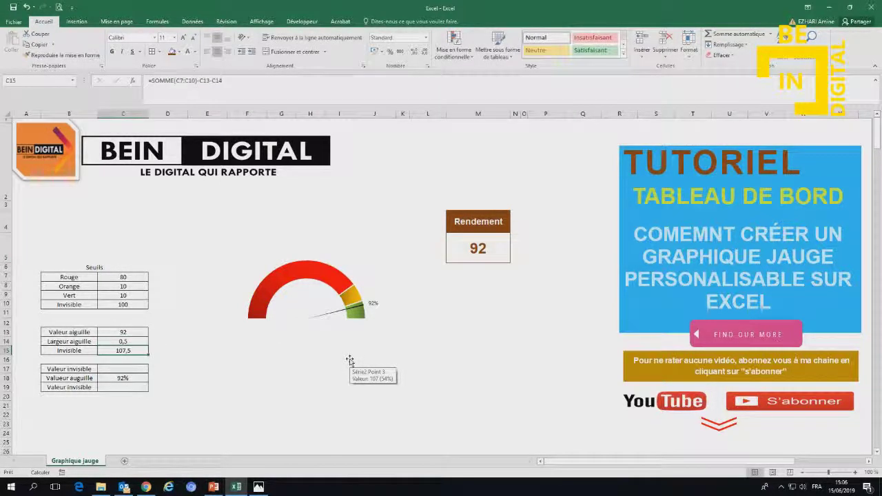
pyautogui.doubleClick(123, 341)
pyautogui.write('2')
pyautogui.press('Return')
pyautogui.doubleClick(123, 341)
pyautogui.write('1')
pyautogui.press('Return')
pyautogui.doubleClick(132, 339)
pyautogui.press('Return')
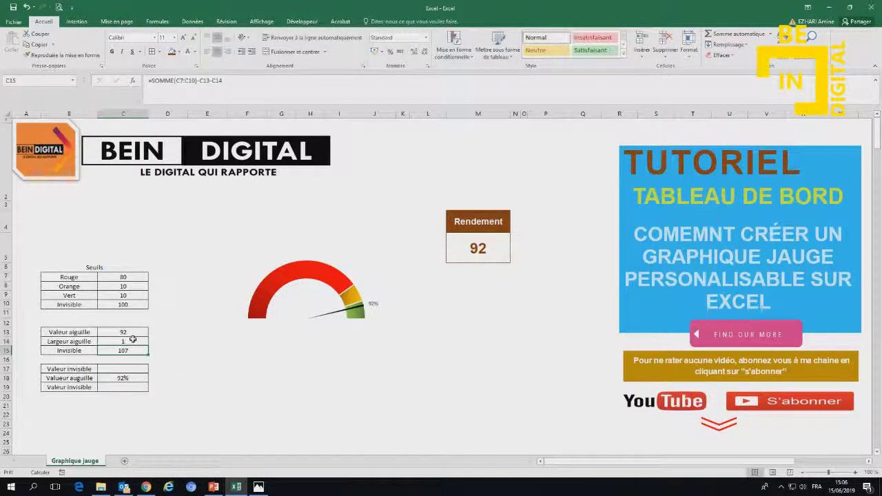
pyautogui.click(199, 396)
pyautogui.click(281, 227)
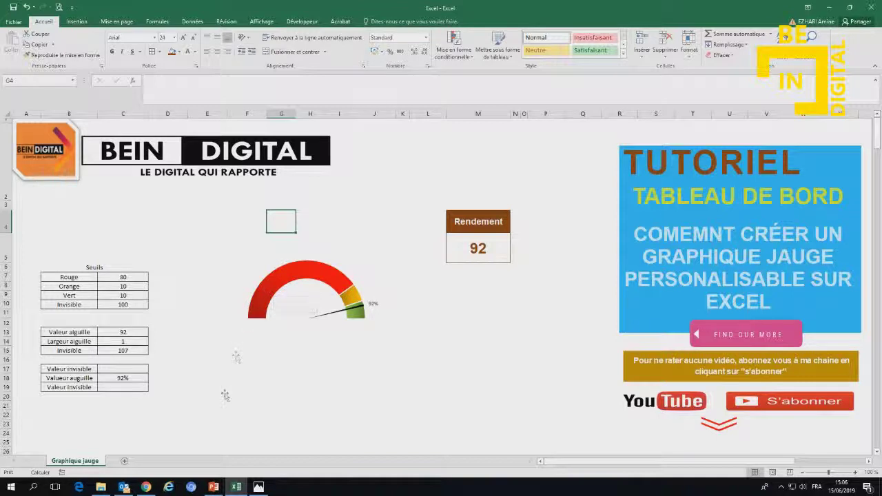
# Move the gauge chart left over the helper tables
pyautogui.click(197, 405)
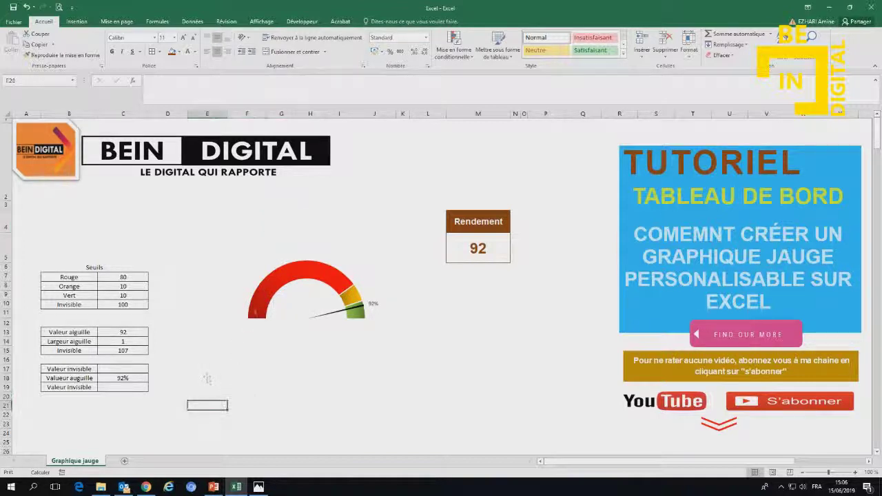
pyautogui.click(268, 290)
pyautogui.moveTo(274, 244); pyautogui.dragTo(126, 248)
pyautogui.click(338, 285)
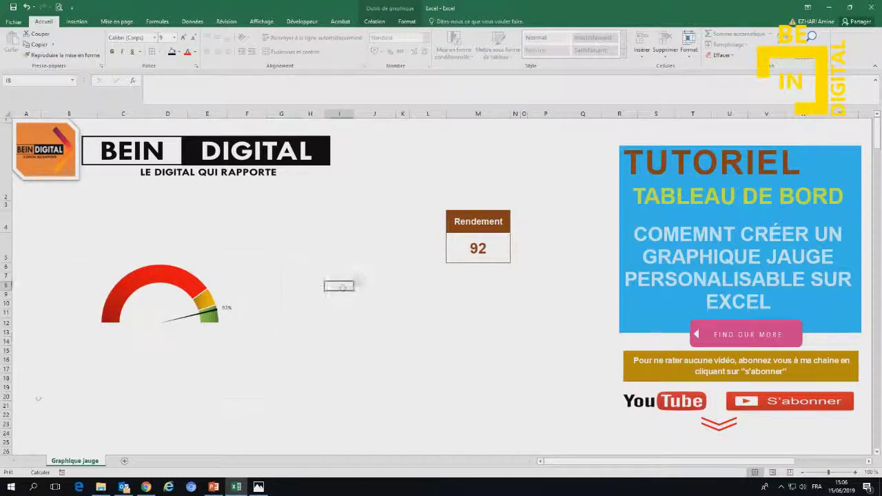
pyautogui.click(480, 221)
pyautogui.click(314, 339)
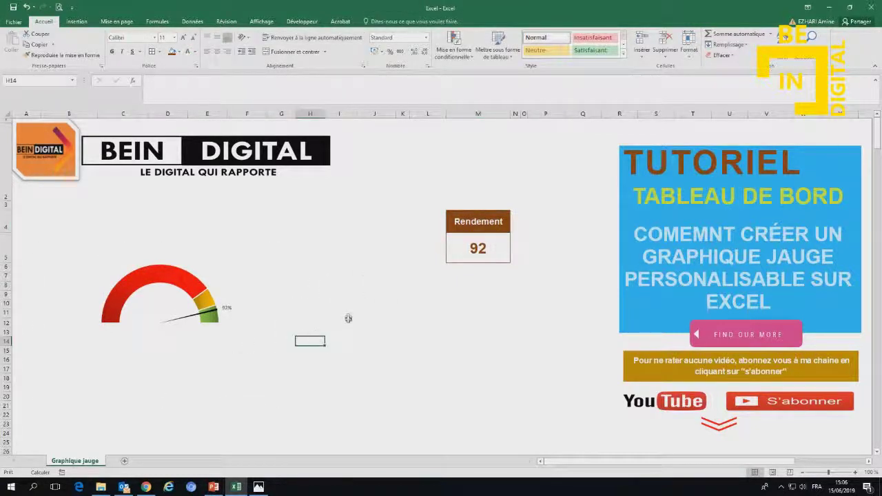
# Enlarge the gauge's plot area and chart area to fill the space beside Rendement
pyautogui.click(207, 273)
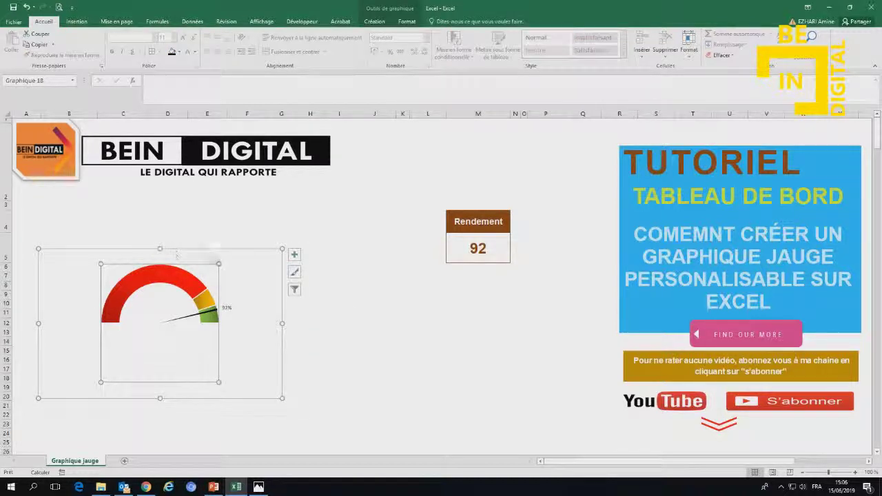
pyautogui.moveTo(219, 263); pyautogui.dragTo(232, 253)
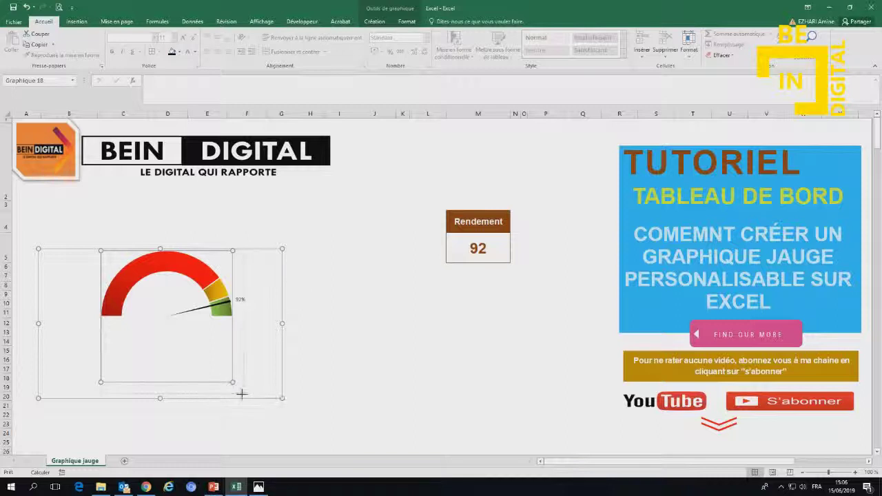
pyautogui.moveTo(232, 383); pyautogui.dragTo(245, 394)
pyautogui.moveTo(283, 323); pyautogui.dragTo(324, 323)
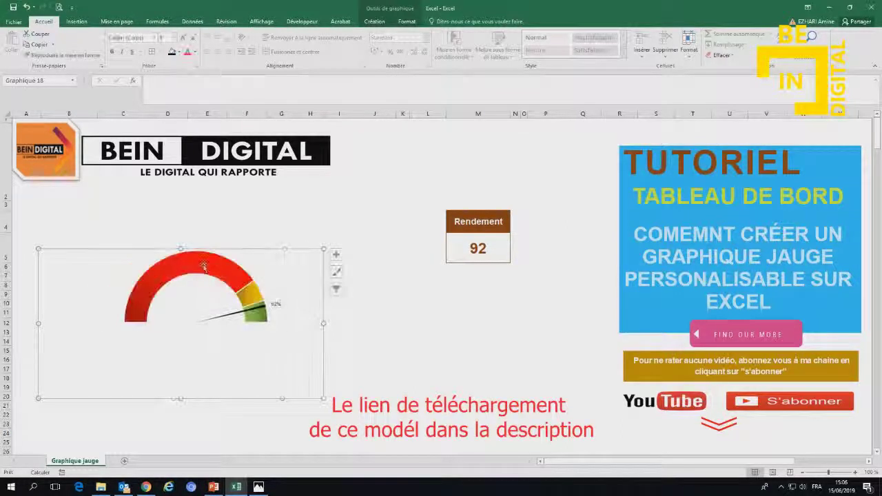
pyautogui.moveTo(185, 212); pyautogui.dragTo(181, 211)
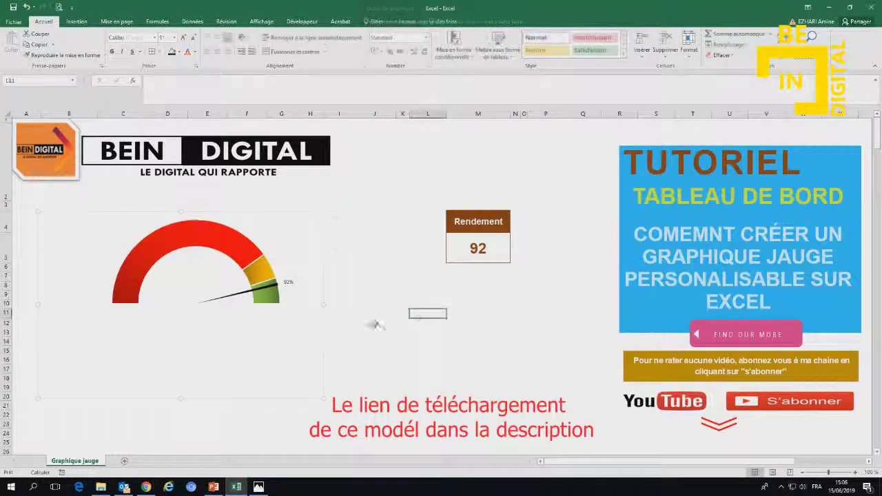
pyautogui.moveTo(321, 332); pyautogui.dragTo(368, 308)
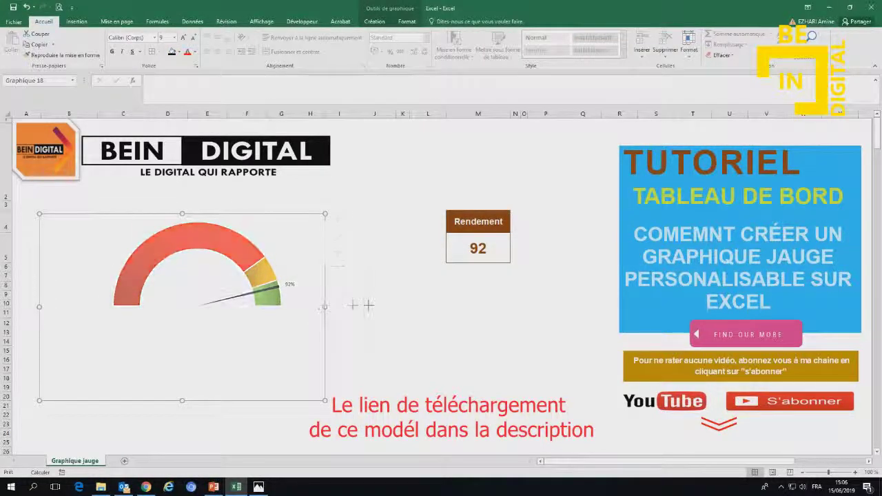
pyautogui.moveTo(204, 424); pyautogui.dragTo(205, 424)
pyautogui.click(456, 357)
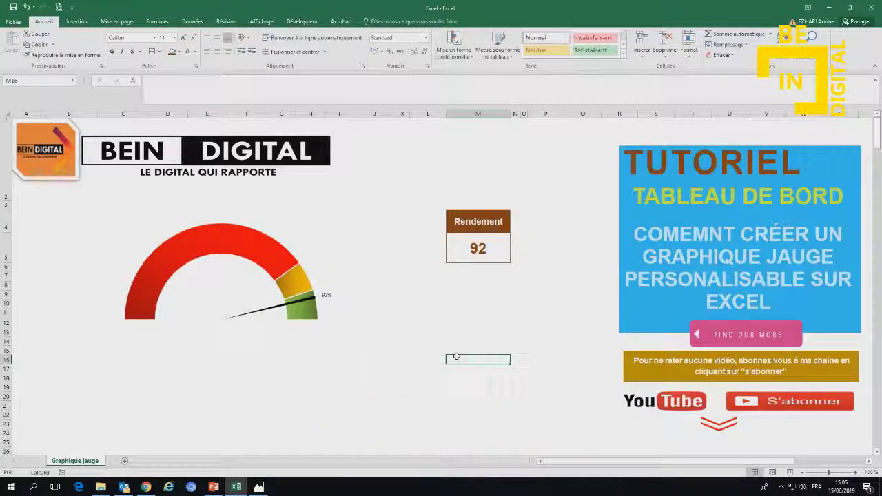